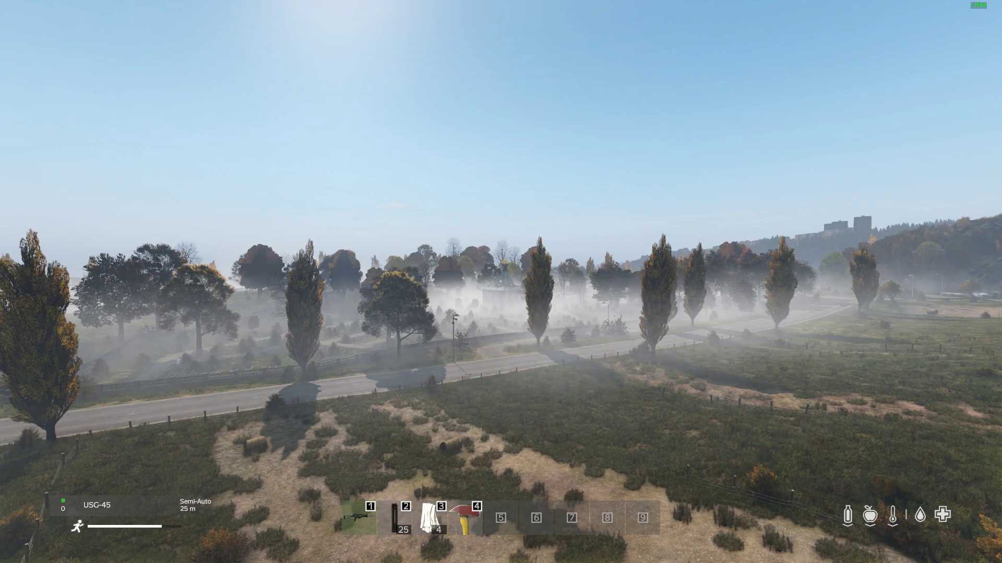
- Fly the free camera high over the misty cemetery, then turn FreeCam off in ZomBerry Admin Tools
{"action": "key", "text": "w"}
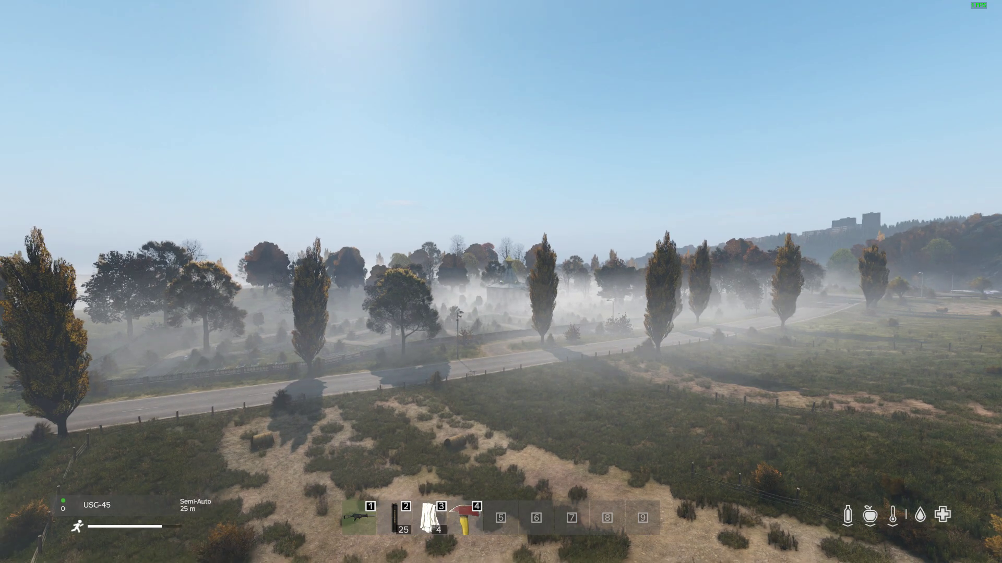
{"action": "key", "text": "q"}
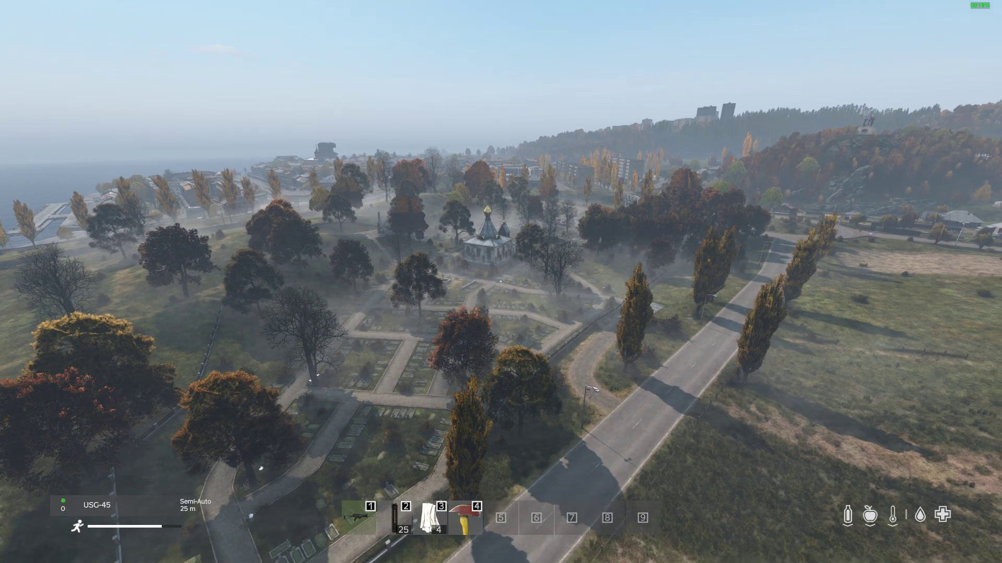
{"action": "key", "text": "m"}
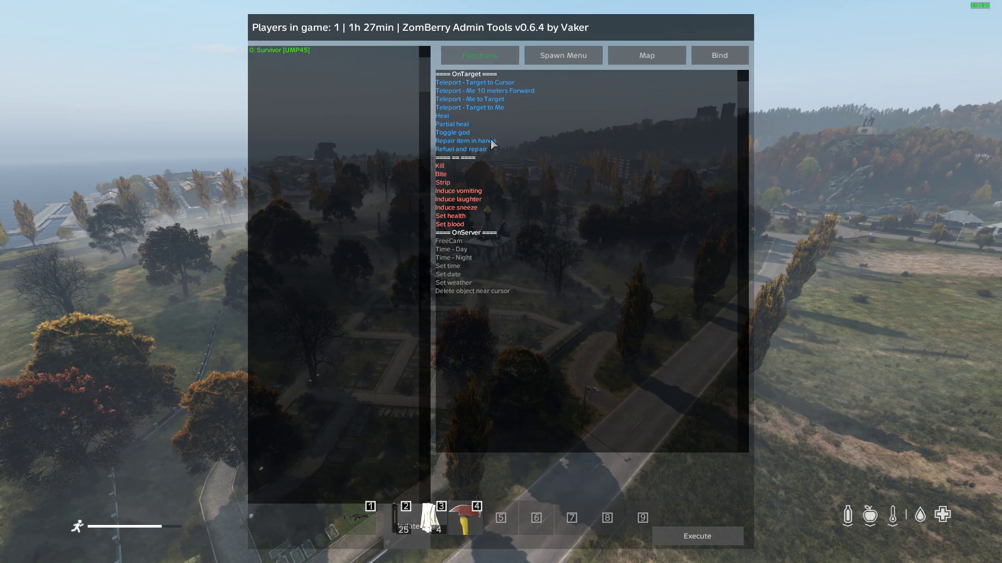
{"action": "left_click", "coordinate": [441, 241]}
{"action": "double_click", "coordinate": [442, 243]}
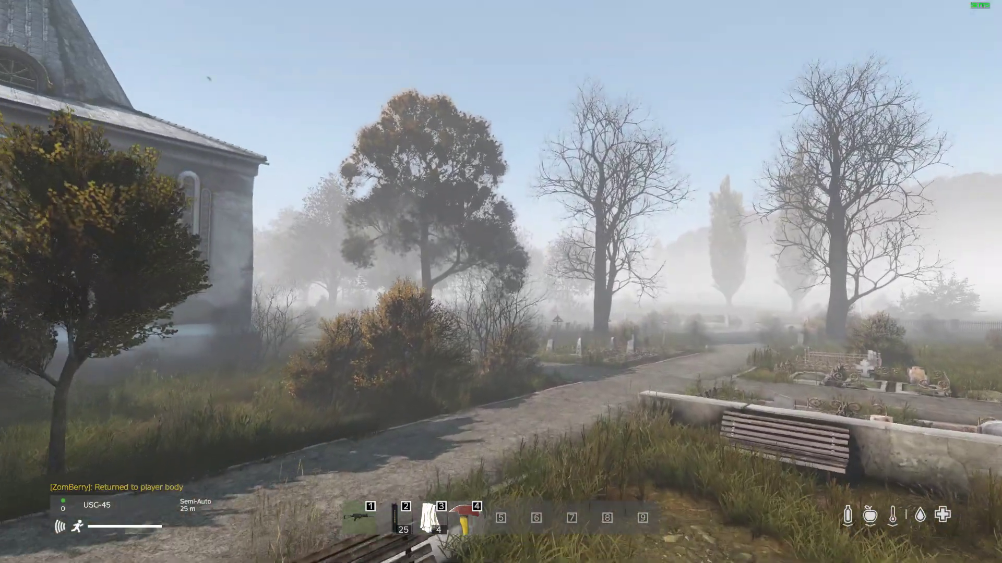
- Walk through the misty graveyard, start exiting the server from the pause menu, and switch to Discord
{"action": "key", "text": "w"}
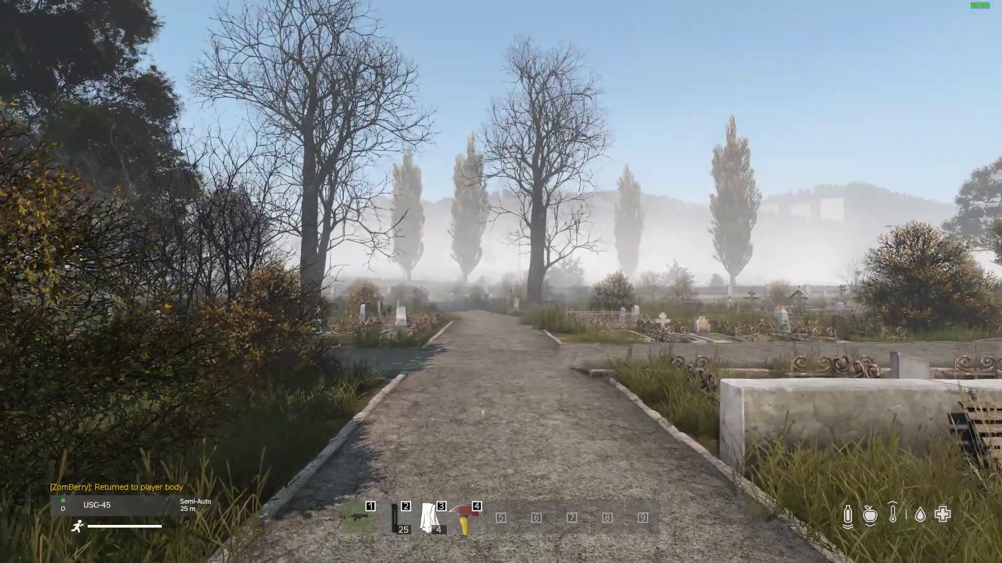
{"action": "key", "text": "Escape"}
{"action": "left_click", "coordinate": [846, 415]}
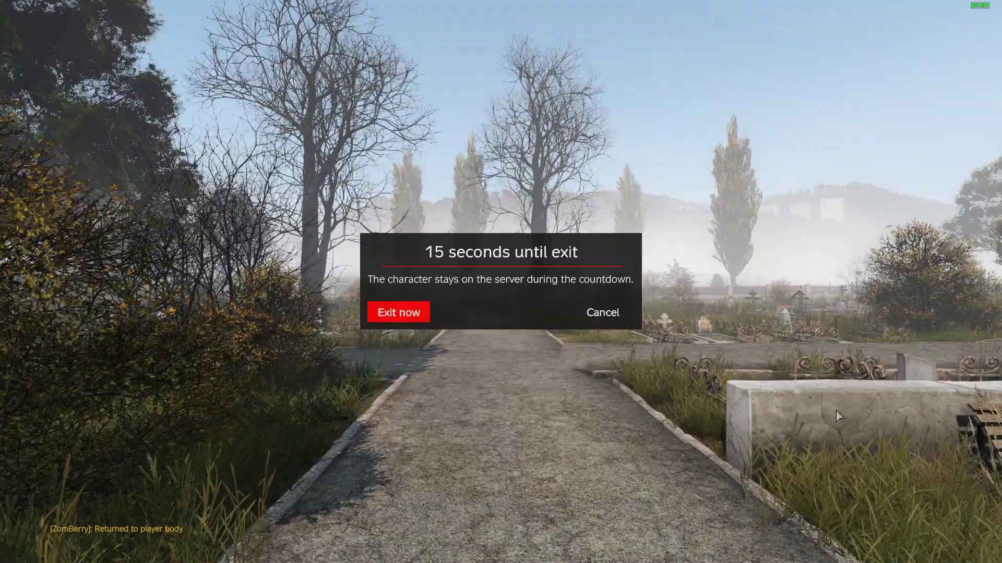
{"action": "key", "text": "alt+Tab"}
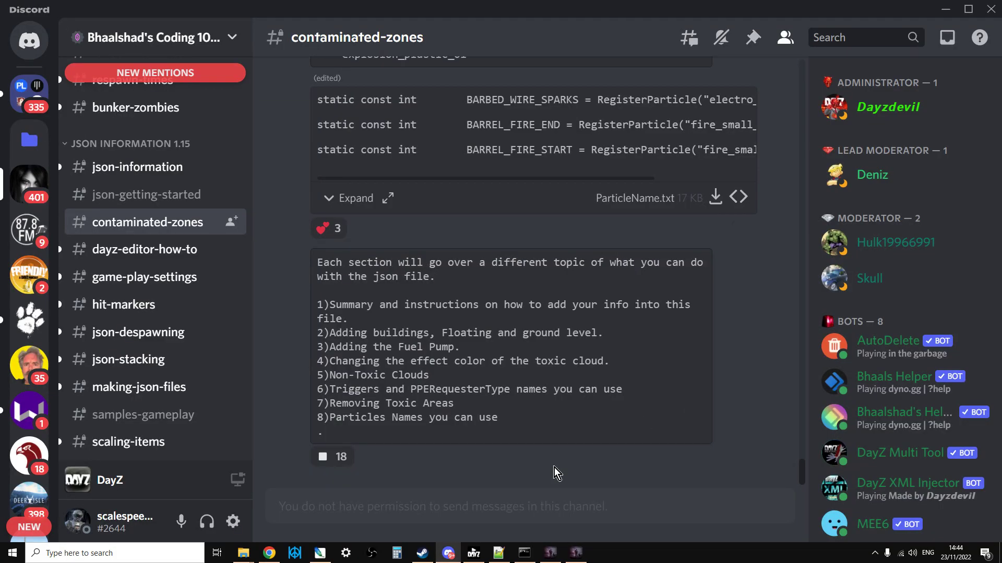
- Bring up the GitHub spooky-mist repository and scroll its readme to the JSON snippet
{"action": "left_click", "coordinate": [269, 554]}
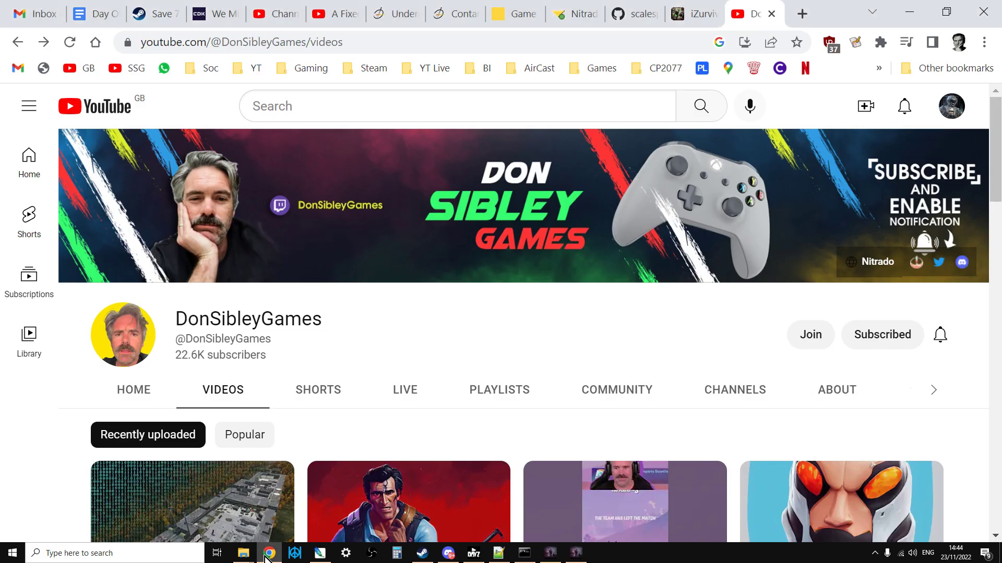
{"action": "left_click", "coordinate": [639, 18]}
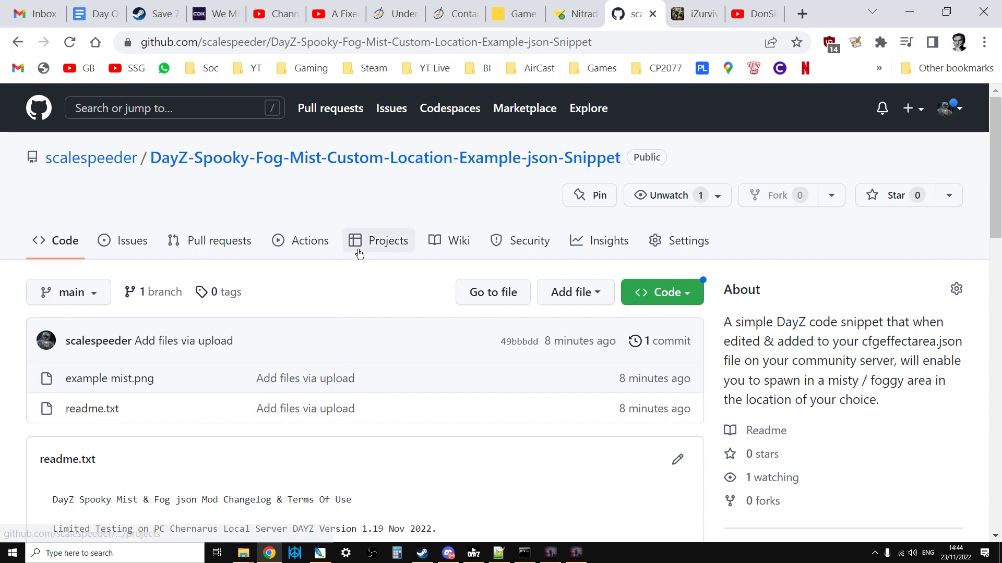
{"action": "scroll", "coordinate": [347, 298], "scroll_direction": "down", "scroll_amount": 4}
{"action": "scroll", "coordinate": [337, 332], "scroll_direction": "down", "scroll_amount": 1}
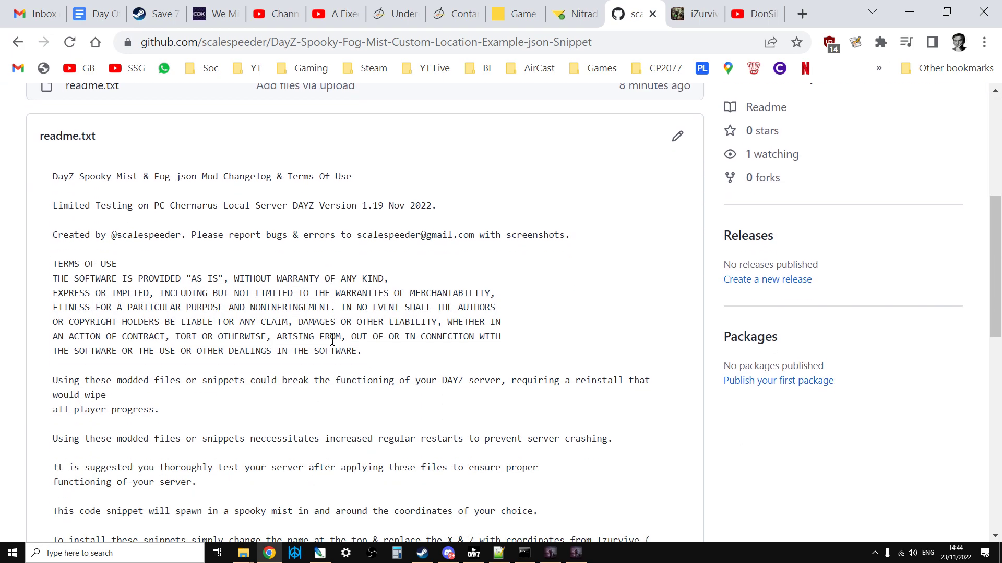
{"action": "scroll", "coordinate": [332, 341], "scroll_direction": "down", "scroll_amount": 6}
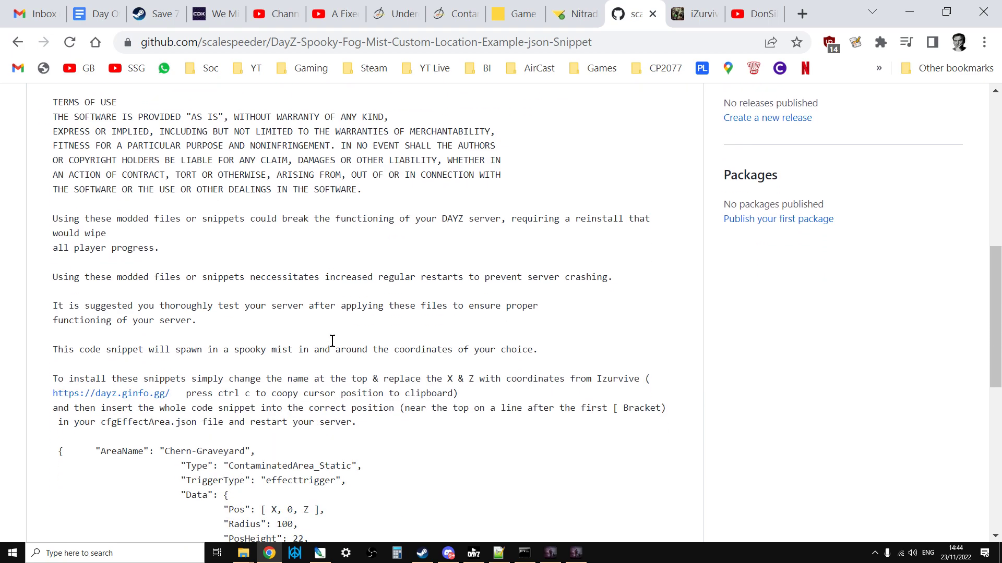
{"action": "scroll", "coordinate": [334, 347], "scroll_direction": "down", "scroll_amount": 1}
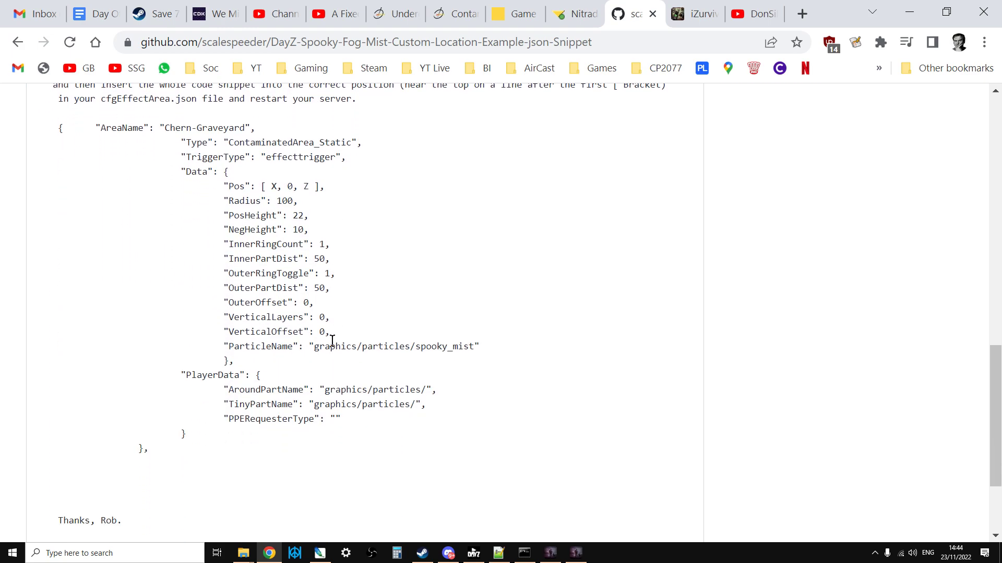
{"action": "scroll", "coordinate": [334, 347], "scroll_direction": "up", "scroll_amount": 1}
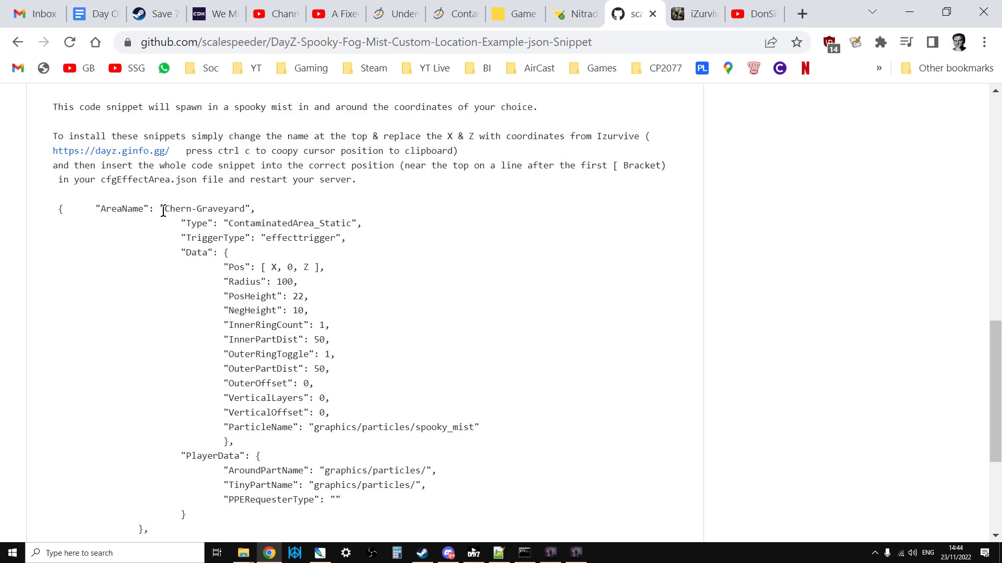
- Highlight the Chern-Graveyard area name and the X and Z placeholders in the snippet's Pos line
{"action": "left_click_drag", "start_coordinate": [164, 209], "coordinate": [247, 209]}
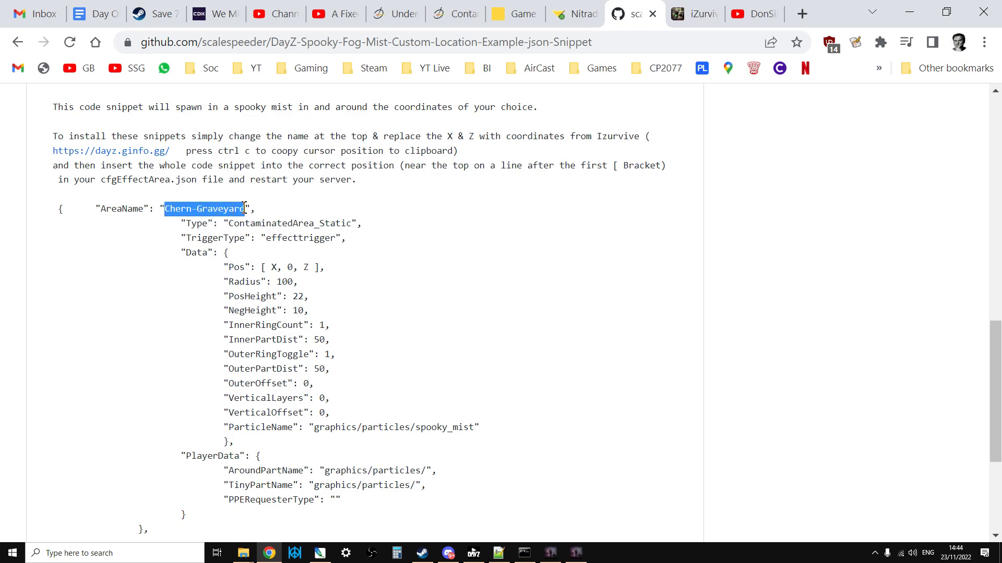
{"action": "left_click", "coordinate": [311, 269]}
{"action": "double_click", "coordinate": [273, 268]}
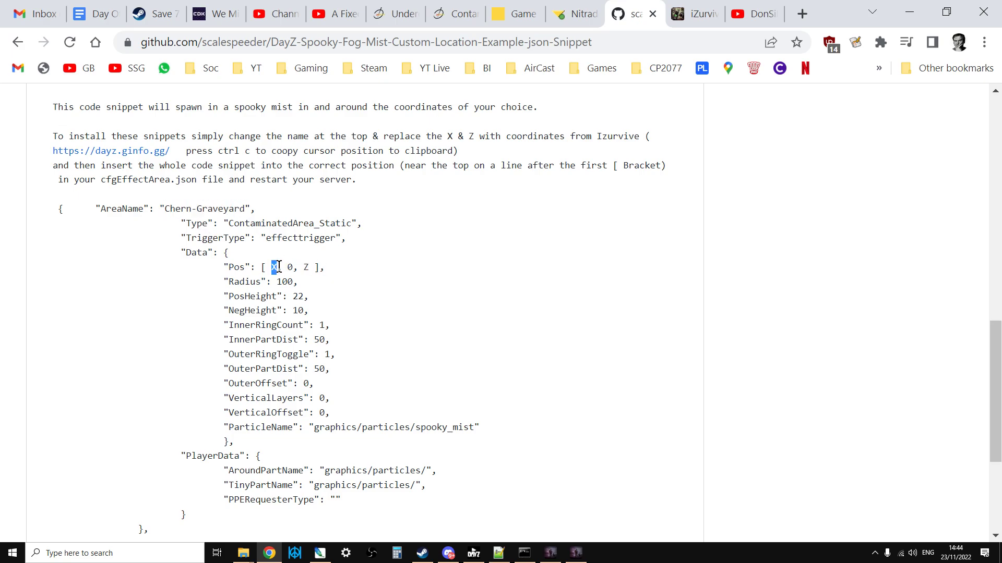
{"action": "double_click", "coordinate": [305, 267]}
{"action": "left_click", "coordinate": [304, 269]}
{"action": "scroll", "coordinate": [438, 313], "scroll_direction": "up", "scroll_amount": 10}
{"action": "scroll", "coordinate": [438, 317], "scroll_direction": "up", "scroll_amount": 1}
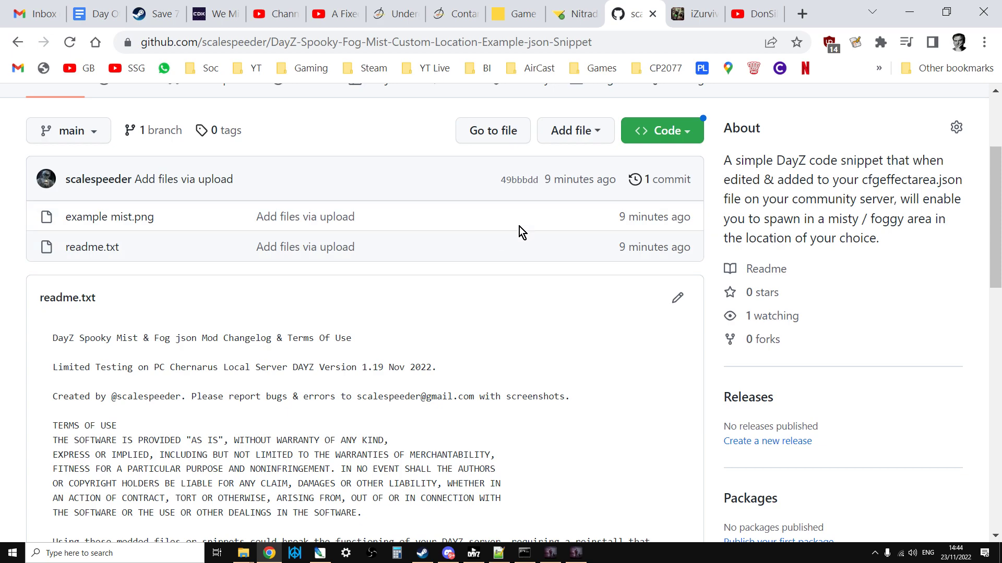
- Glance at the YouTube channel videos page, then bring Discord back to the front
{"action": "left_click", "coordinate": [732, 16]}
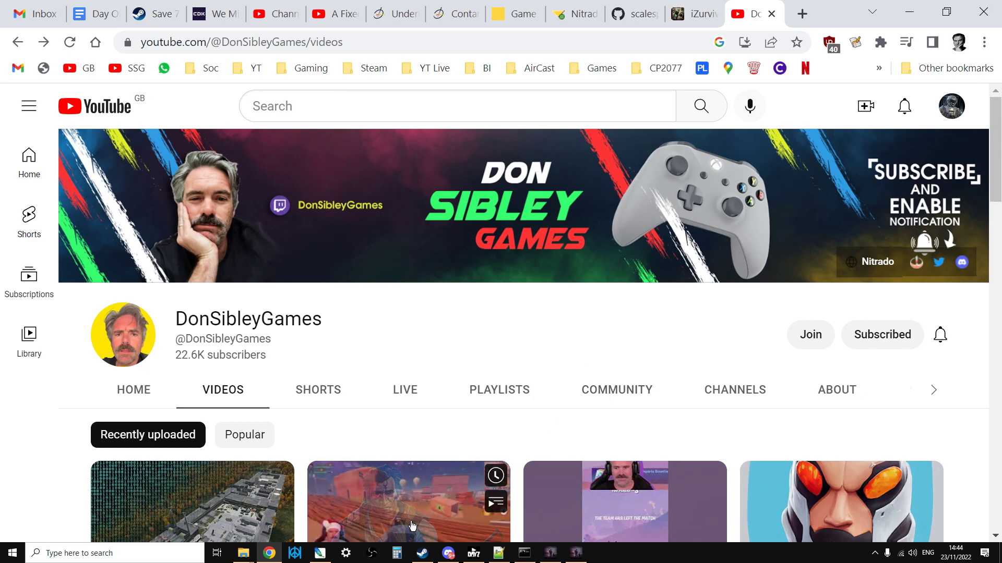
{"action": "left_click", "coordinate": [450, 554]}
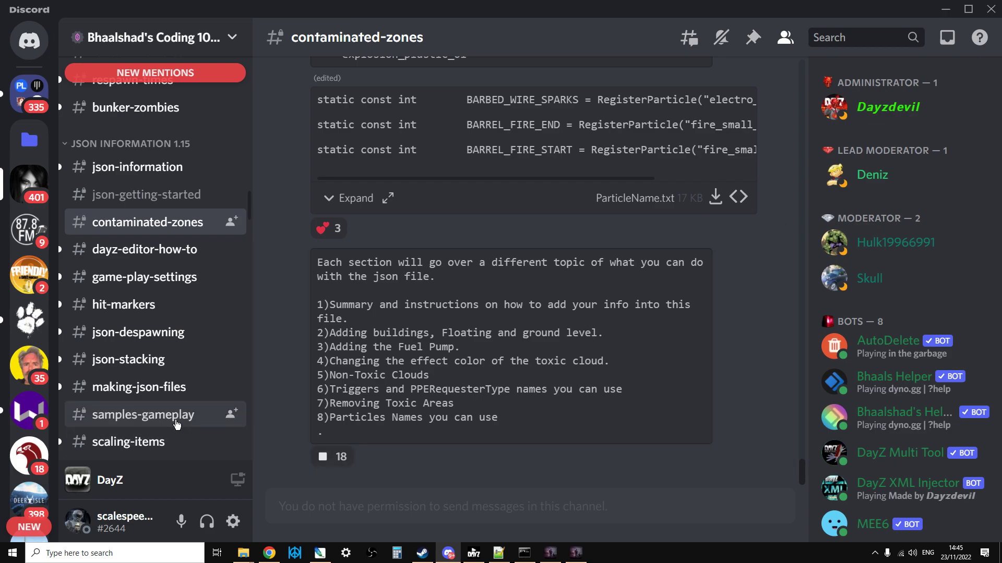
- Look over the contaminated-zones JSON guide in Discord, then return to the browser
{"action": "scroll", "coordinate": [178, 425], "scroll_direction": "up", "scroll_amount": 2}
{"action": "scroll", "coordinate": [176, 420], "scroll_direction": "up", "scroll_amount": 2}
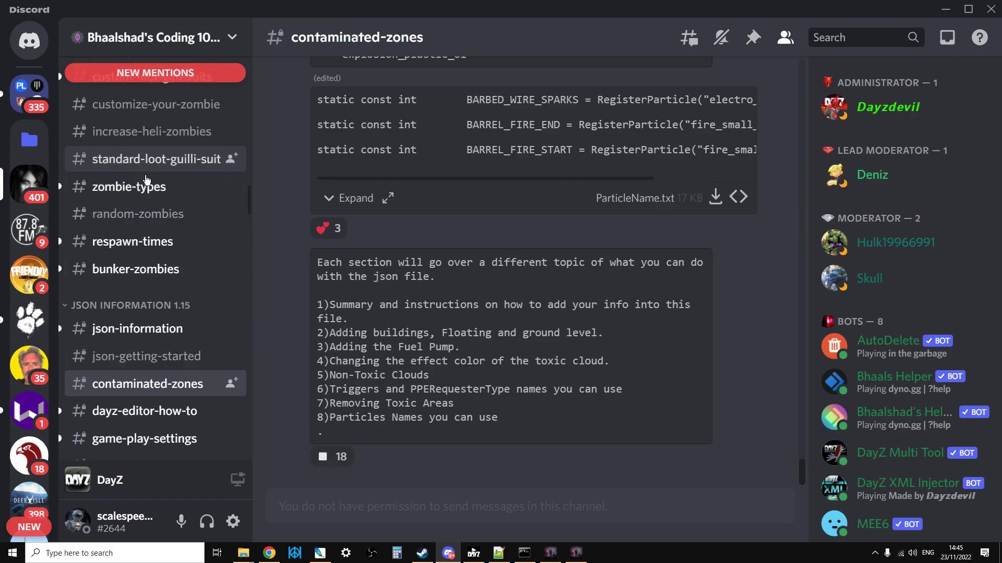
{"action": "scroll", "coordinate": [157, 219], "scroll_direction": "down", "scroll_amount": 2}
{"action": "scroll", "coordinate": [160, 233], "scroll_direction": "down", "scroll_amount": 2}
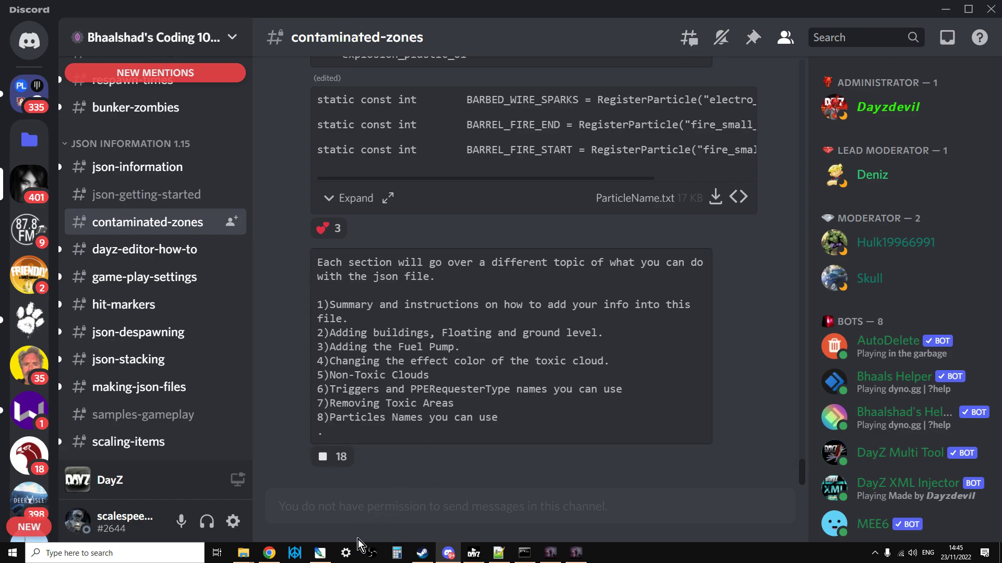
{"action": "left_click", "coordinate": [269, 553]}
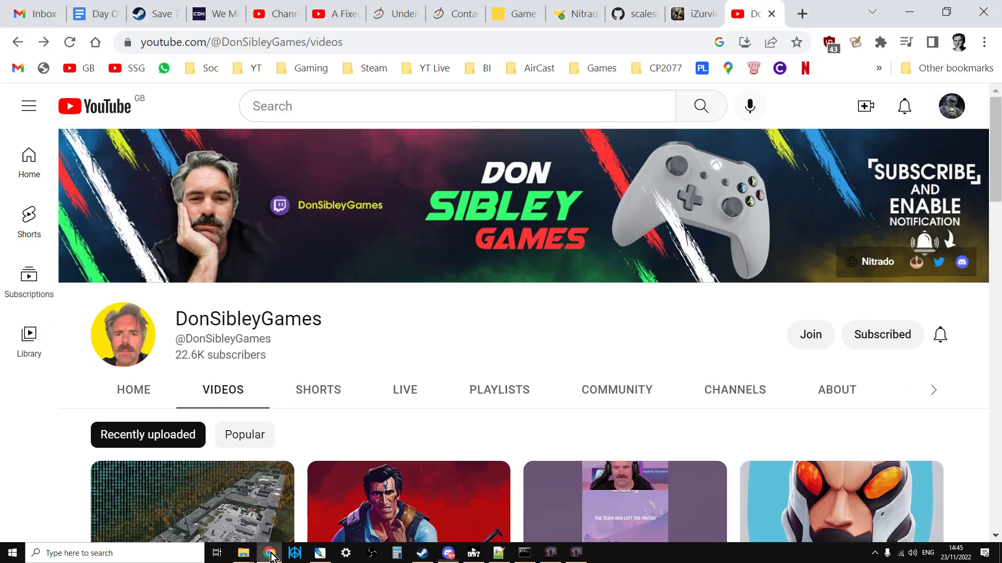
- In Nitrado's File Browser, open dayzps_missions > dayzOffline.chernarusplus and locate cfgEffectArea.json
{"action": "left_click", "coordinate": [576, 20]}
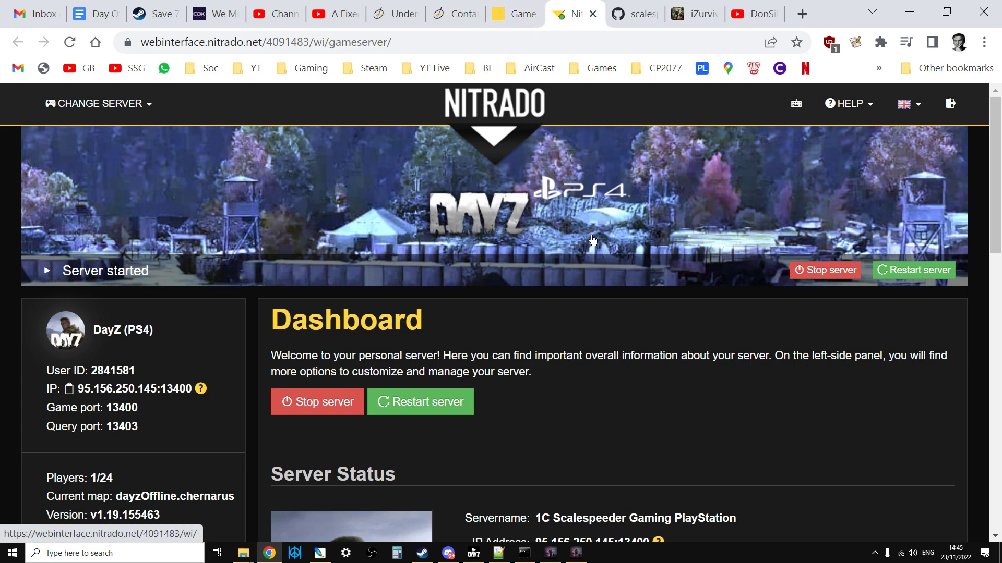
{"action": "scroll", "coordinate": [593, 240], "scroll_direction": "down", "scroll_amount": 2}
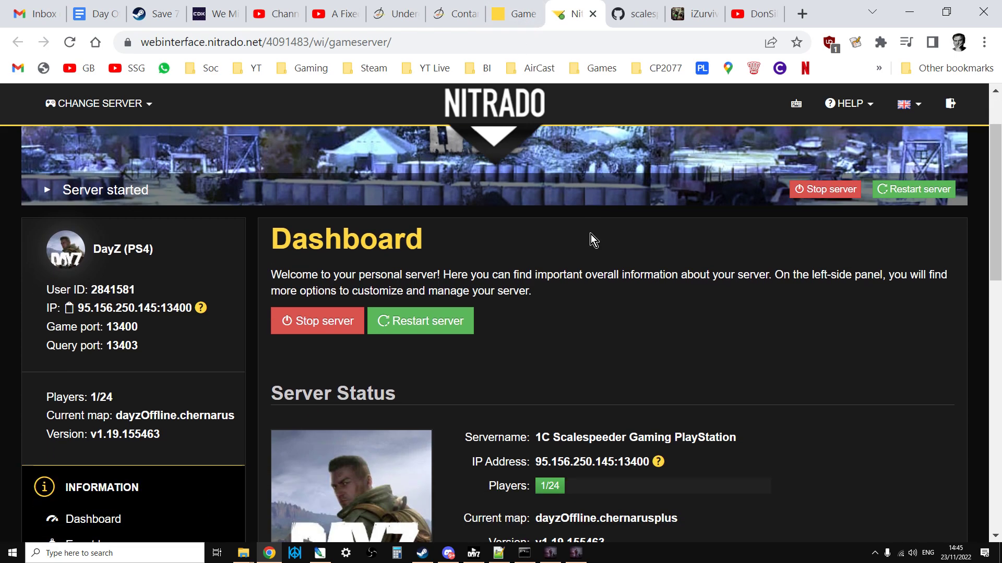
{"action": "scroll", "coordinate": [590, 235], "scroll_direction": "down", "scroll_amount": 8}
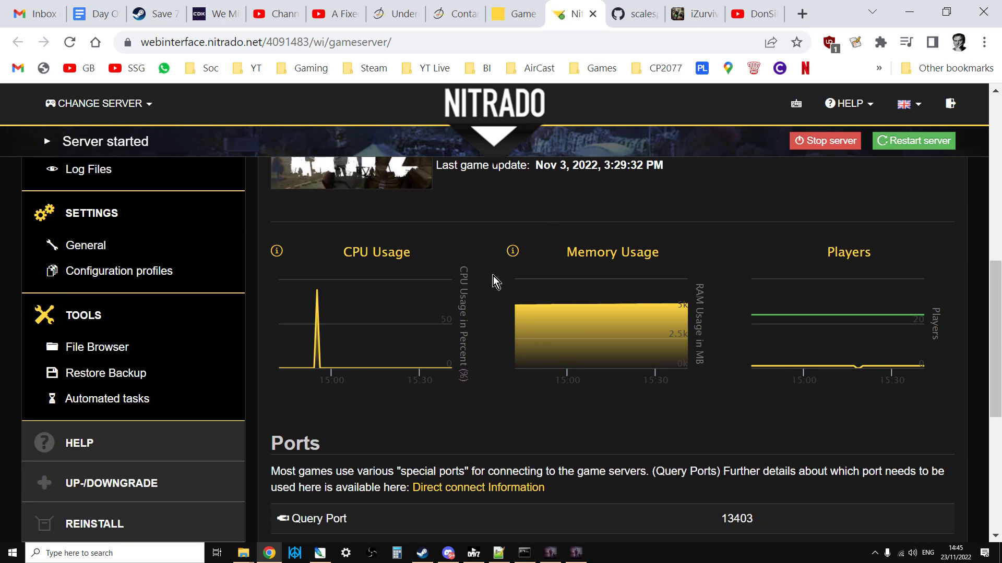
{"action": "left_click", "coordinate": [93, 345]}
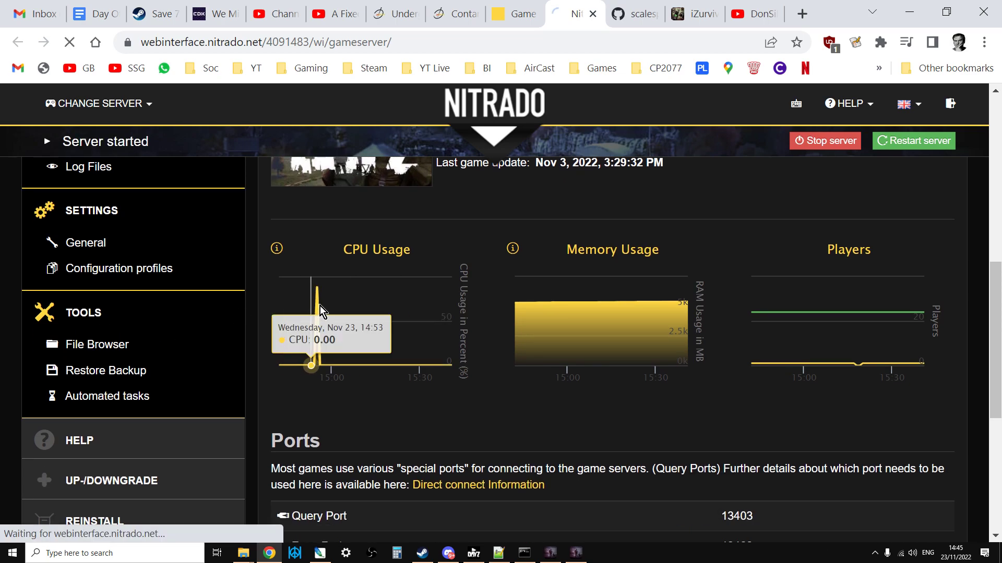
{"action": "scroll", "coordinate": [602, 273], "scroll_direction": "down", "scroll_amount": 2}
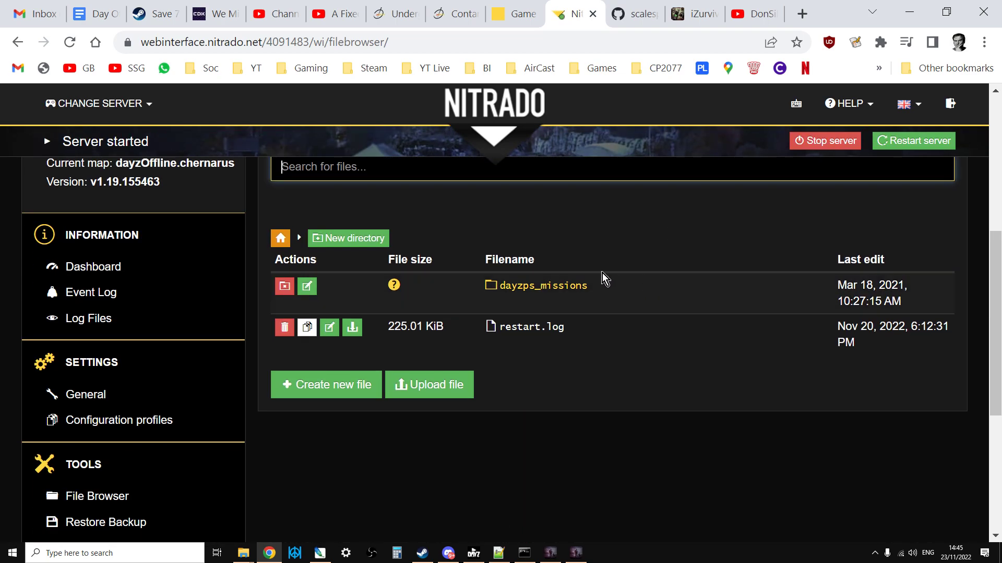
{"action": "left_click", "coordinate": [566, 287]}
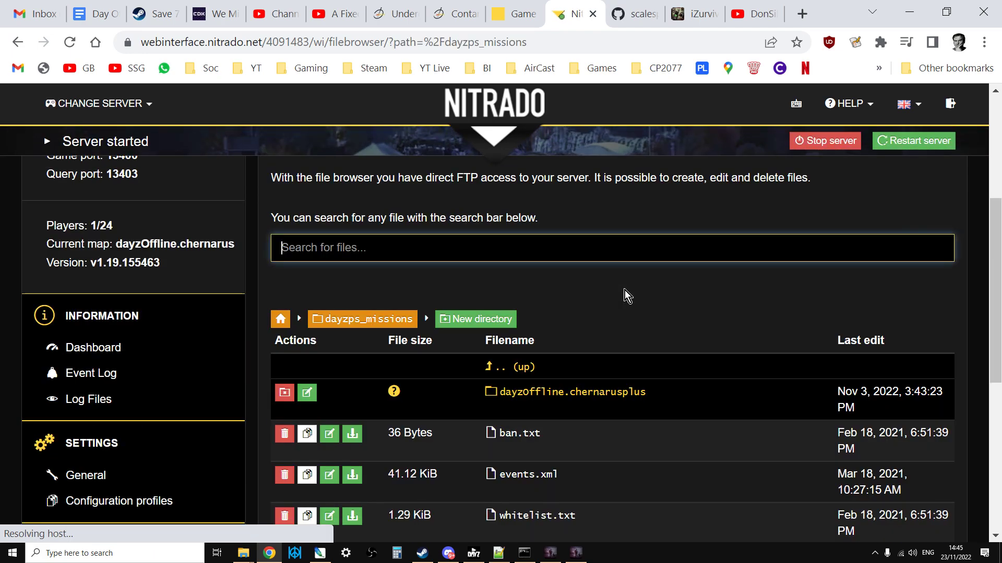
{"action": "scroll", "coordinate": [624, 290], "scroll_direction": "down", "scroll_amount": 2}
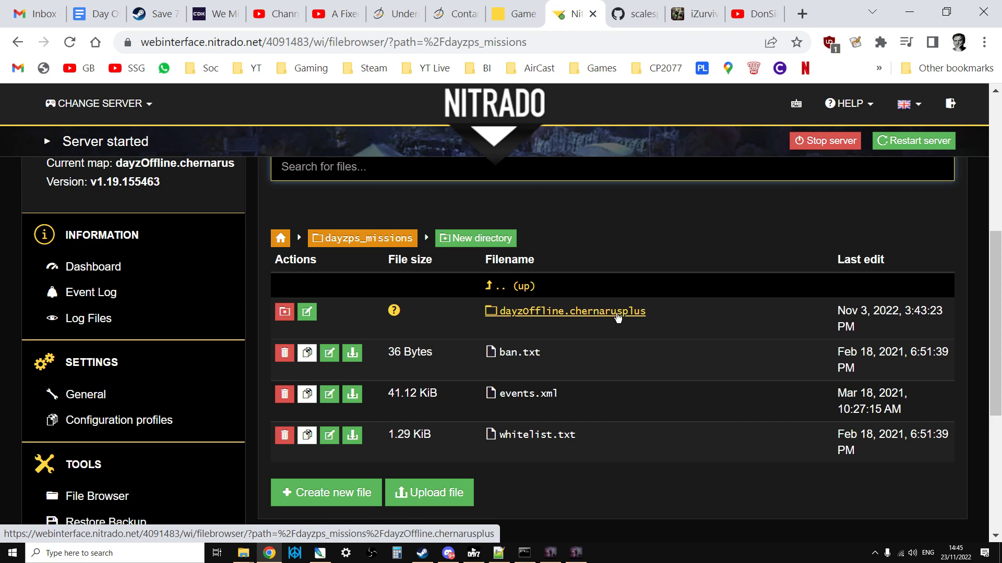
{"action": "left_click", "coordinate": [617, 313]}
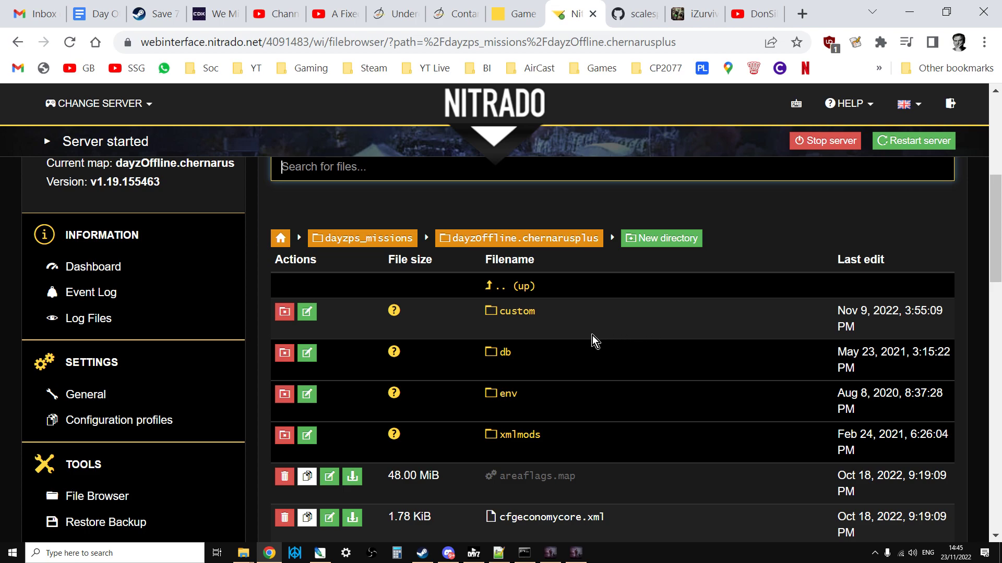
{"action": "scroll", "coordinate": [593, 336], "scroll_direction": "down", "scroll_amount": 3}
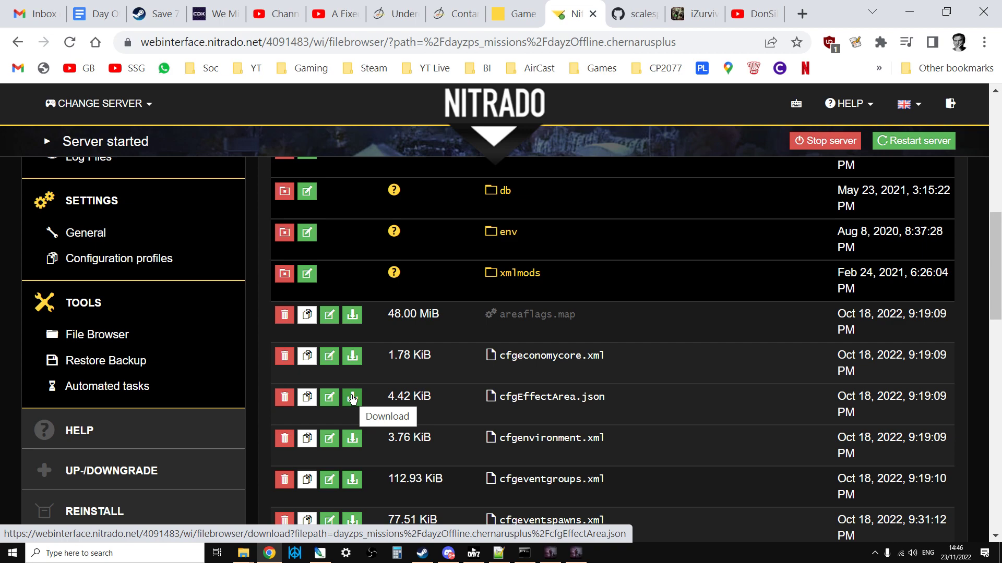
- Check the local cfgeffectarea.json in Notepad++, then return to the Nitrado file browser
{"action": "left_click", "coordinate": [496, 552]}
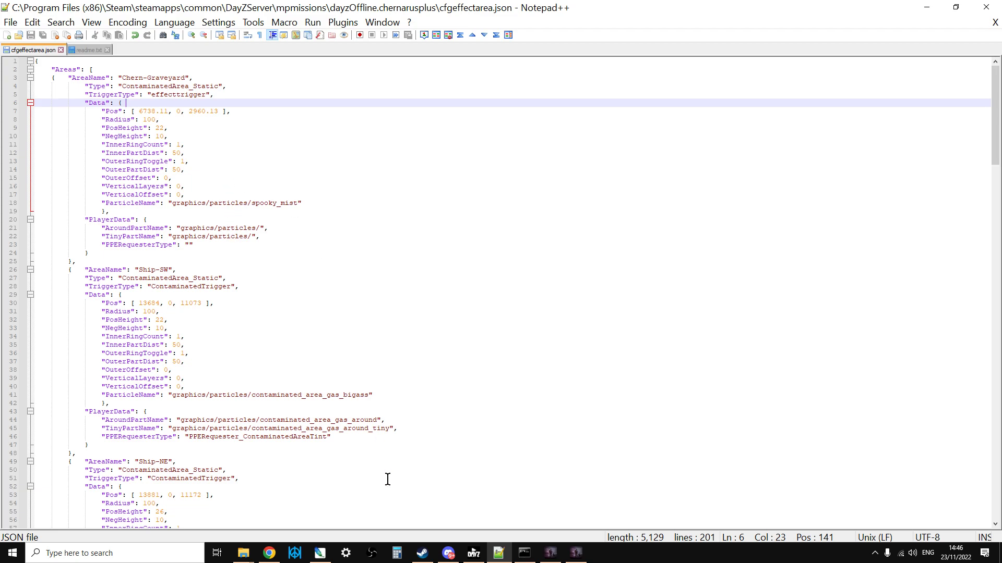
{"action": "left_click", "coordinate": [269, 553]}
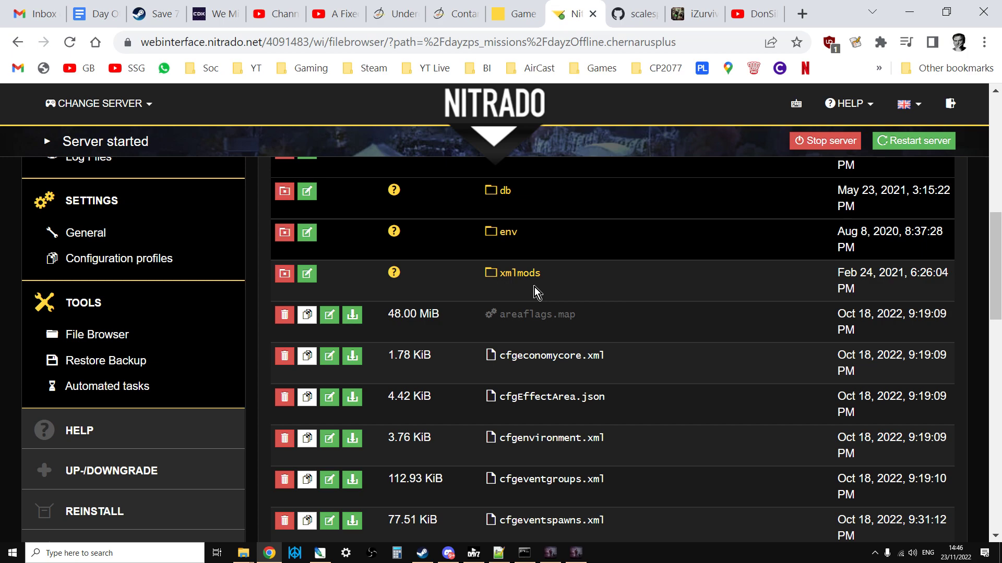
- Open cfgEffectArea.json in Nitrado's editor and insert four blank lines after "Areas": [
{"action": "left_click", "coordinate": [558, 402]}
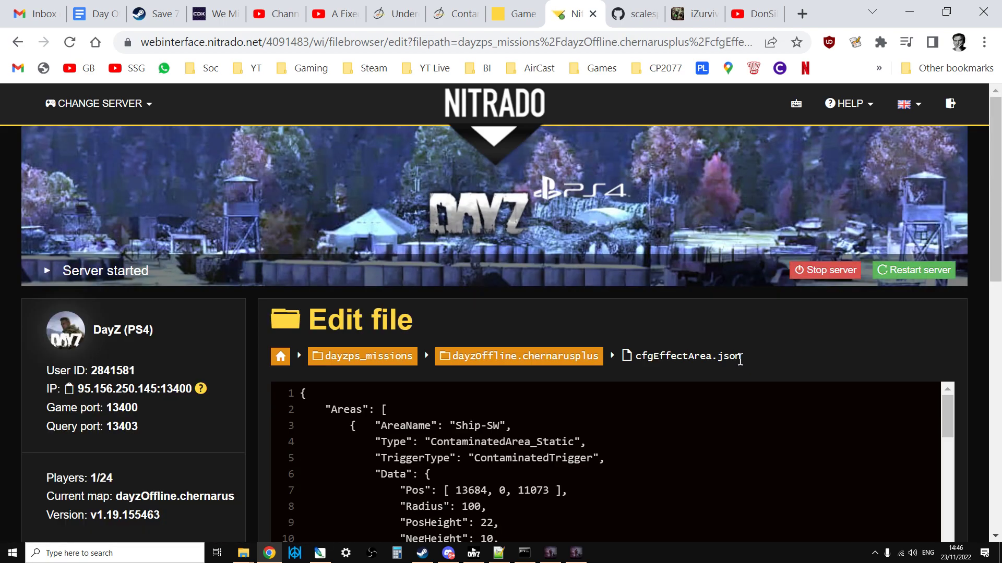
{"action": "scroll", "coordinate": [741, 360], "scroll_direction": "down", "scroll_amount": 3}
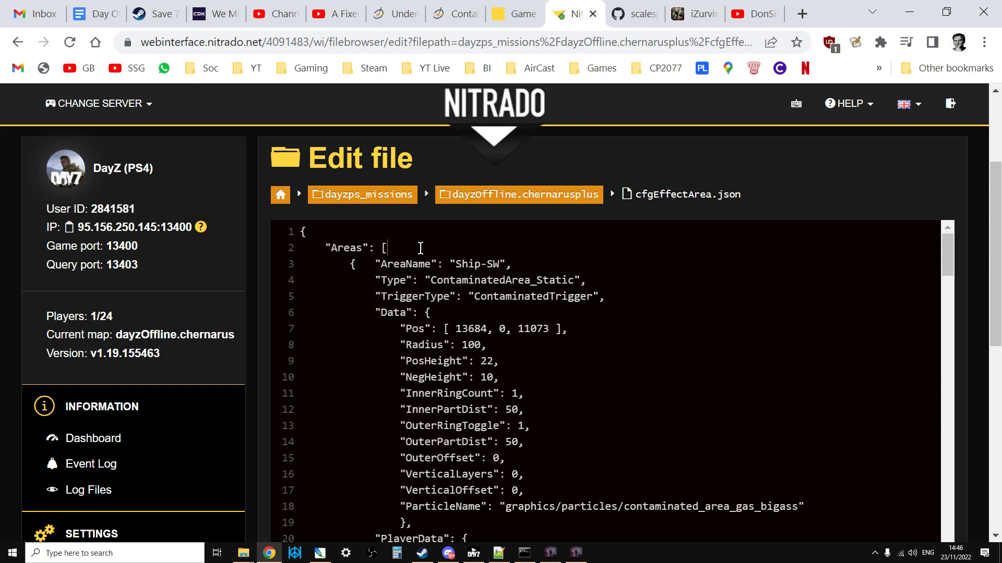
{"action": "key", "text": "Return"}
{"action": "key", "text": "Return"}
{"action": "key", "text": "Return"}
{"action": "key", "text": "Return"}
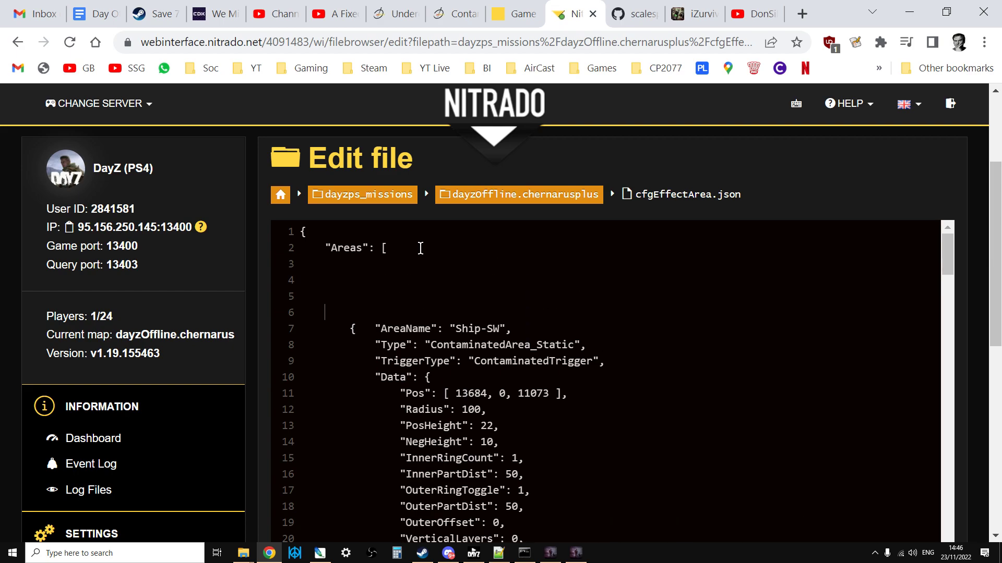
{"action": "left_click", "coordinate": [392, 253]}
{"action": "left_click", "coordinate": [378, 277]}
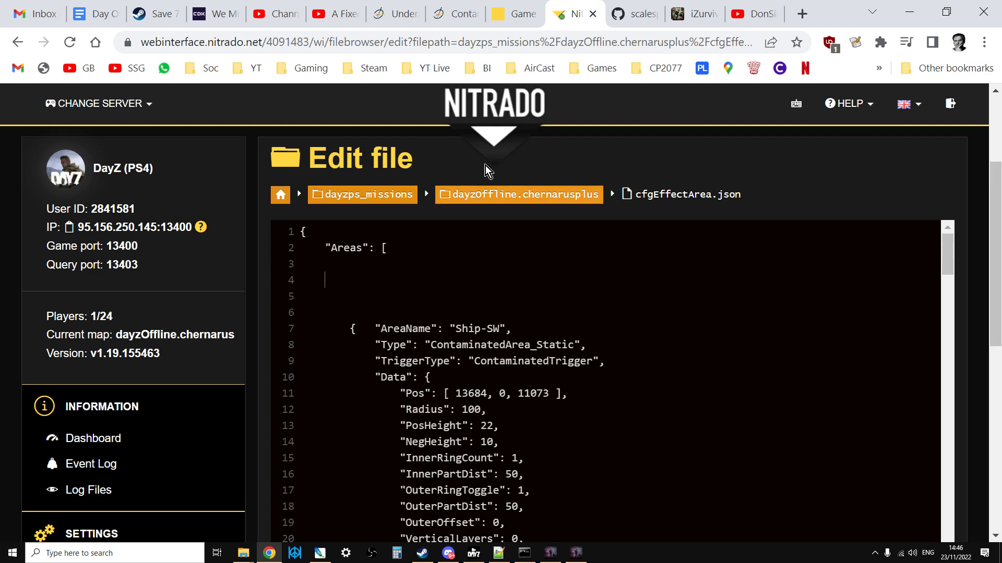
- Return to the GitHub repository, briefly opening and closing its clone/download options
{"action": "left_click", "coordinate": [638, 13]}
{"action": "scroll", "coordinate": [465, 318], "scroll_direction": "down", "scroll_amount": 5}
{"action": "scroll", "coordinate": [459, 318], "scroll_direction": "up", "scroll_amount": 4}
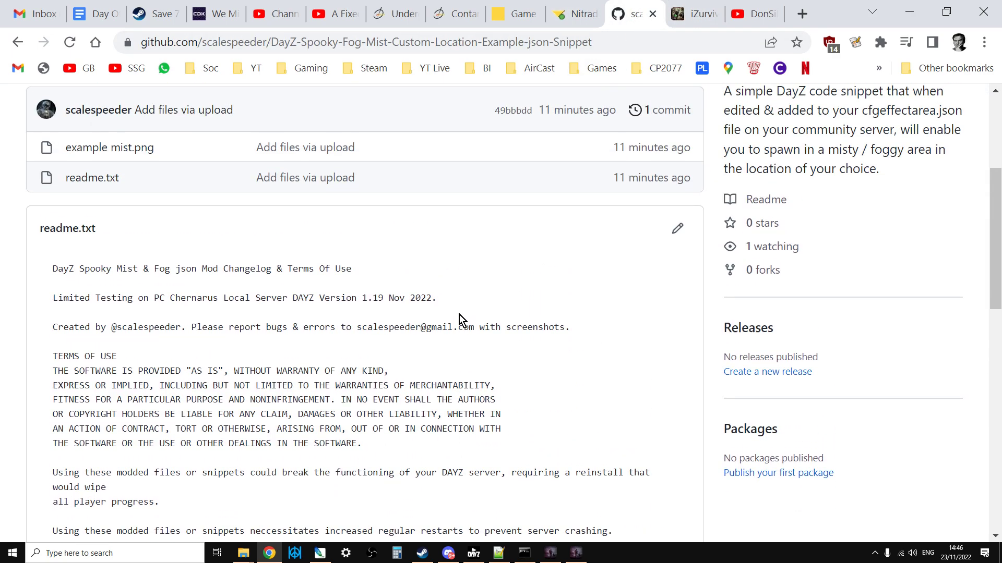
{"action": "scroll", "coordinate": [459, 319], "scroll_direction": "up", "scroll_amount": 5}
{"action": "left_click", "coordinate": [689, 295]}
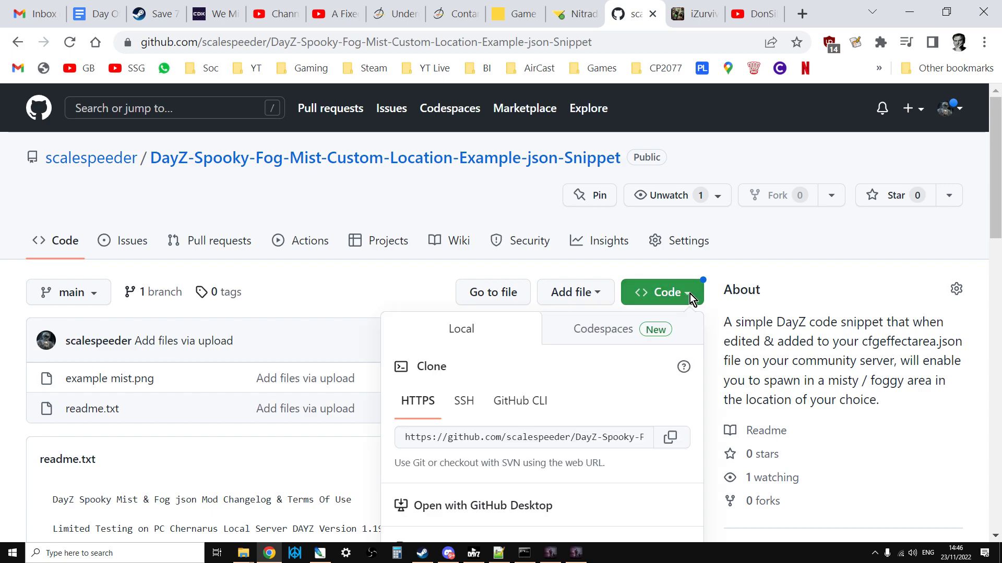
{"action": "scroll", "coordinate": [436, 374], "scroll_direction": "down", "scroll_amount": 3}
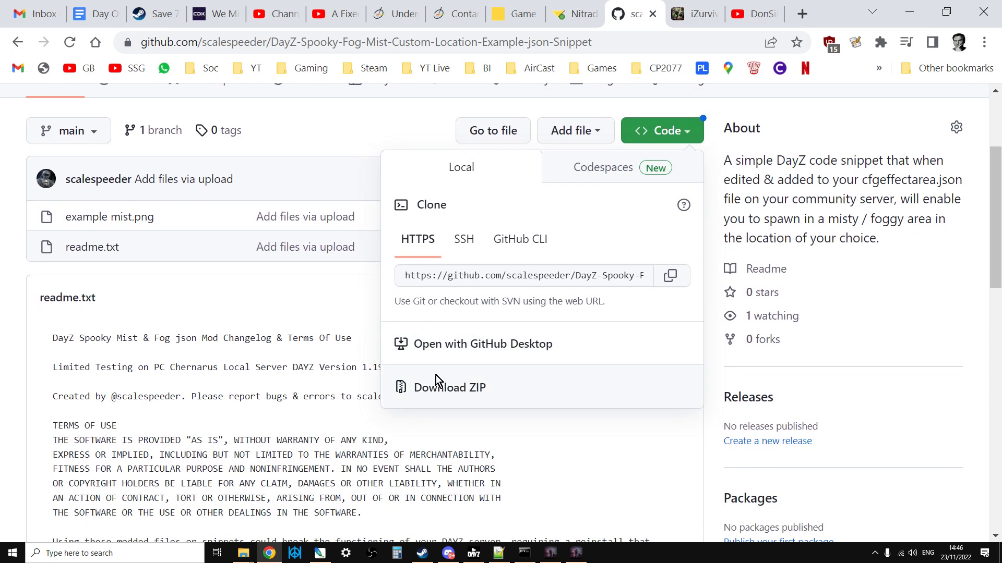
{"action": "left_click", "coordinate": [555, 419]}
- Select the Chern-Graveyard JSON snippet in the readme and copy it
{"action": "scroll", "coordinate": [532, 420], "scroll_direction": "down", "scroll_amount": 8}
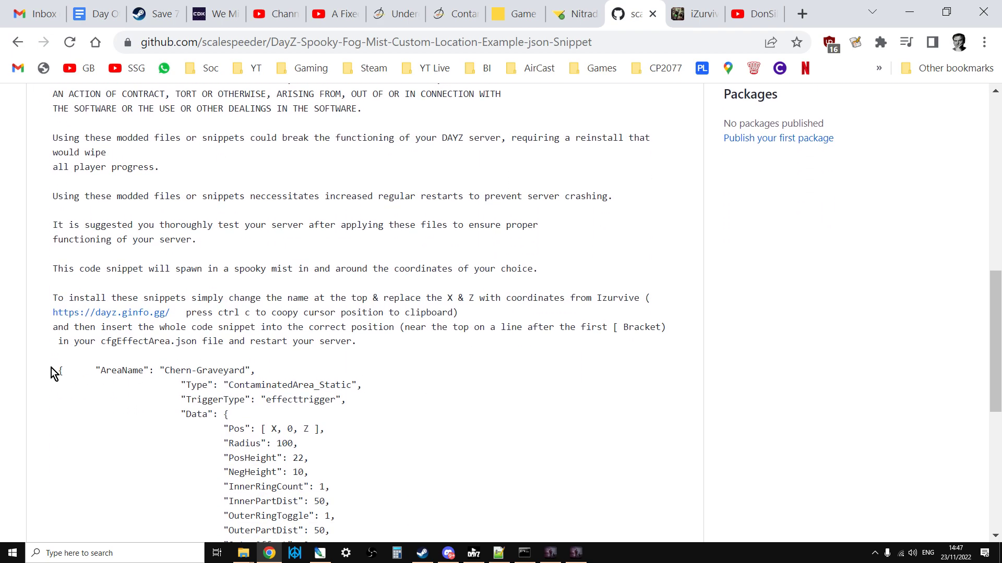
{"action": "left_click_drag", "start_coordinate": [50, 370], "coordinate": [226, 364]}
{"action": "scroll", "coordinate": [185, 367], "scroll_direction": "down", "scroll_amount": 3}
{"action": "scroll", "coordinate": [201, 362], "scroll_direction": "down", "scroll_amount": 3}
{"action": "right_click", "coordinate": [211, 211]}
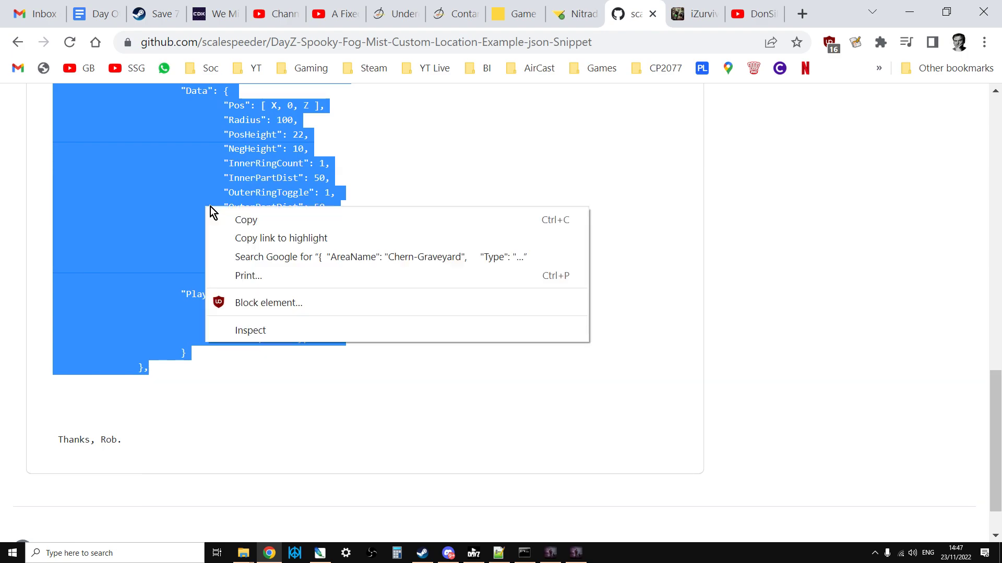
{"action": "left_click", "coordinate": [255, 221]}
- Paste the Chern-Graveyard snippet as plain text at line 4 and place the cursor in its name
{"action": "left_click", "coordinate": [573, 14]}
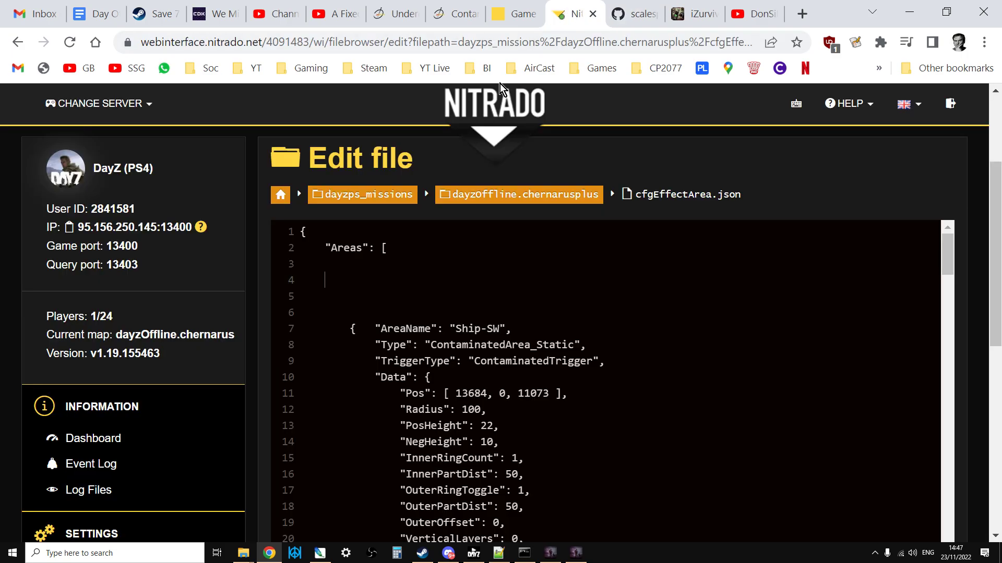
{"action": "right_click", "coordinate": [376, 283]}
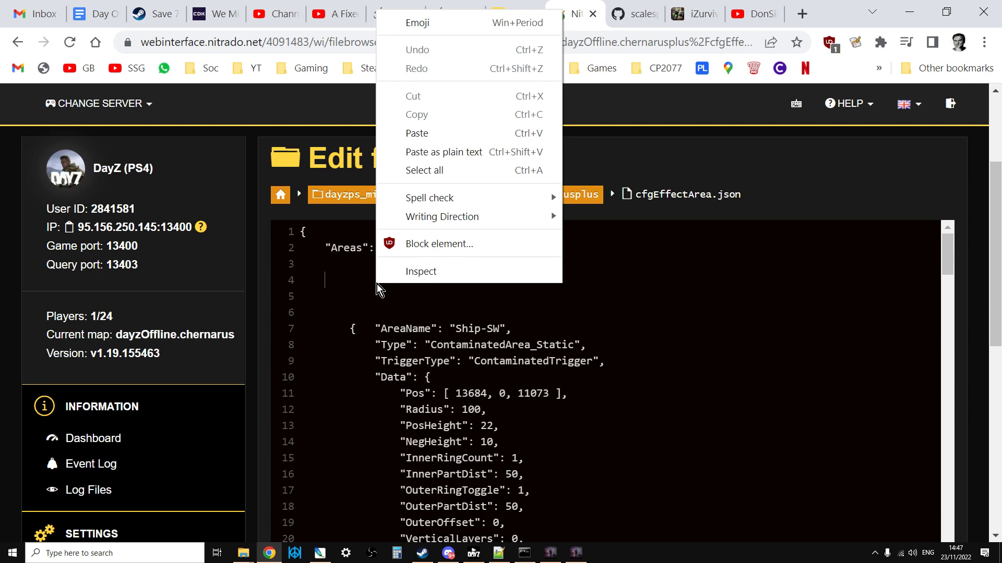
{"action": "left_click", "coordinate": [402, 150]}
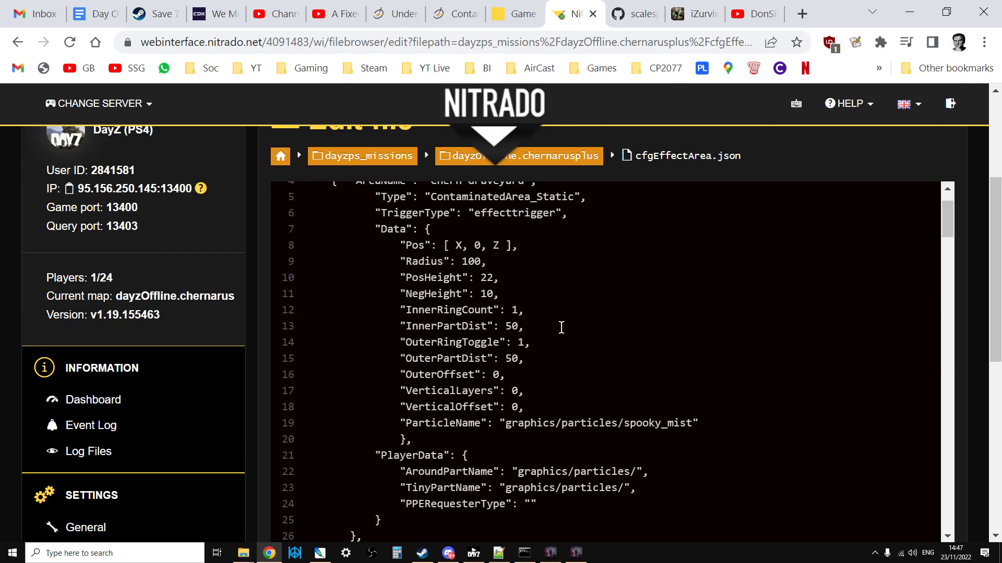
{"action": "scroll", "coordinate": [556, 326], "scroll_direction": "down", "scroll_amount": 2}
{"action": "scroll", "coordinate": [554, 334], "scroll_direction": "up", "scroll_amount": 5}
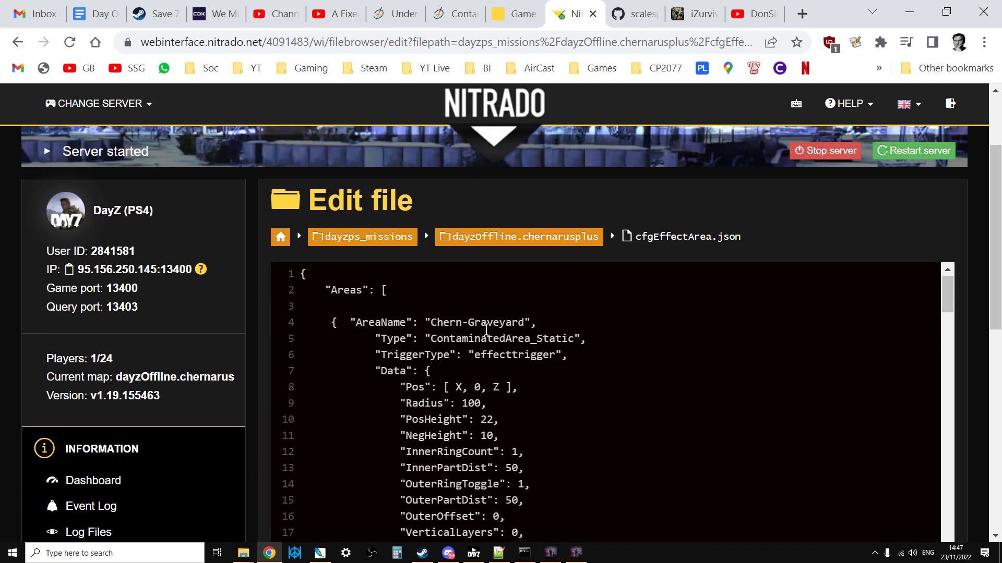
{"action": "left_click", "coordinate": [524, 322]}
- Zoom the iZurvive map to the church above Elektrozavodsk and copy its coordinates, 10584.93 / 2508.51
{"action": "left_click", "coordinate": [699, 15]}
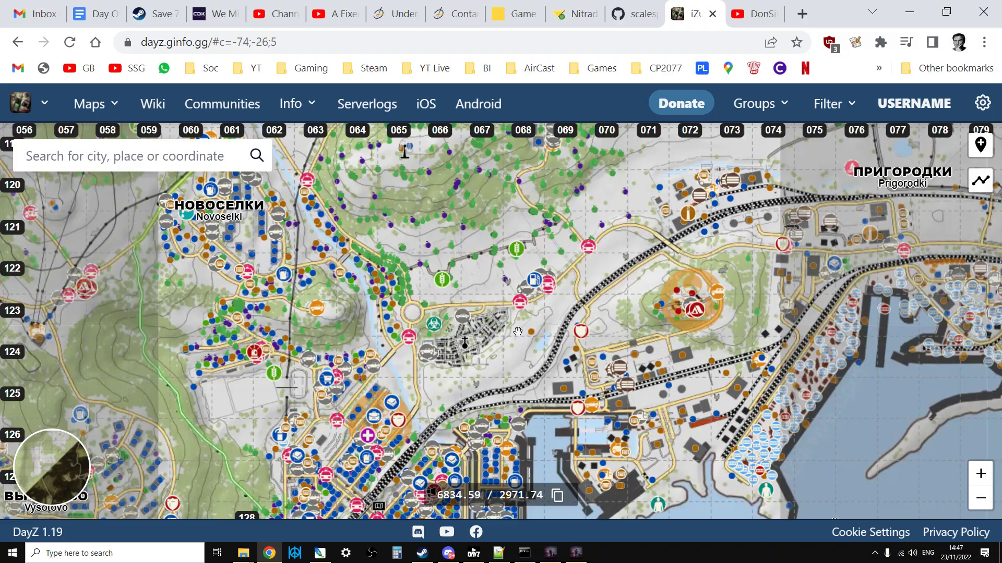
{"action": "scroll", "coordinate": [518, 332], "scroll_direction": "down", "scroll_amount": 1}
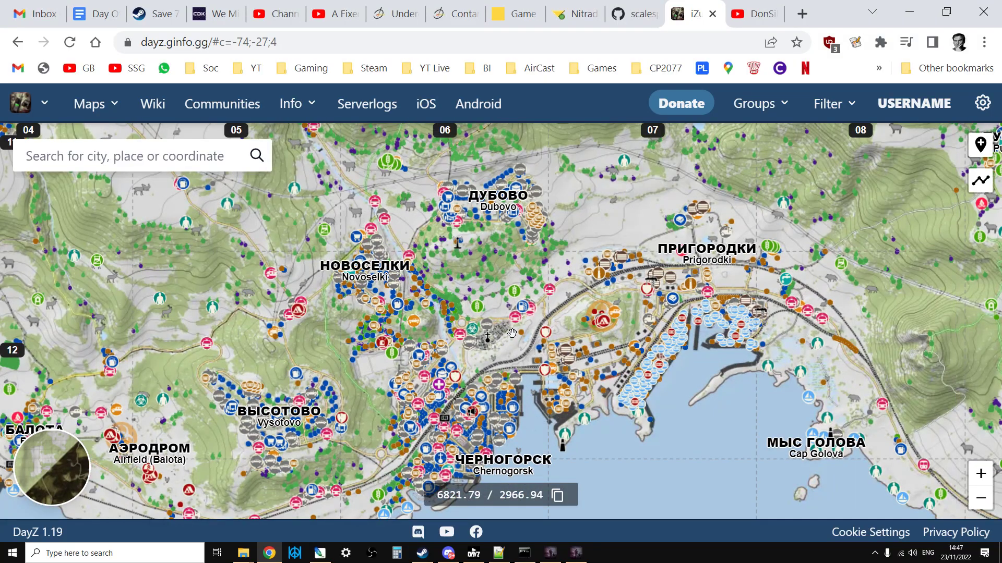
{"action": "scroll", "coordinate": [557, 327], "scroll_direction": "down", "scroll_amount": 1}
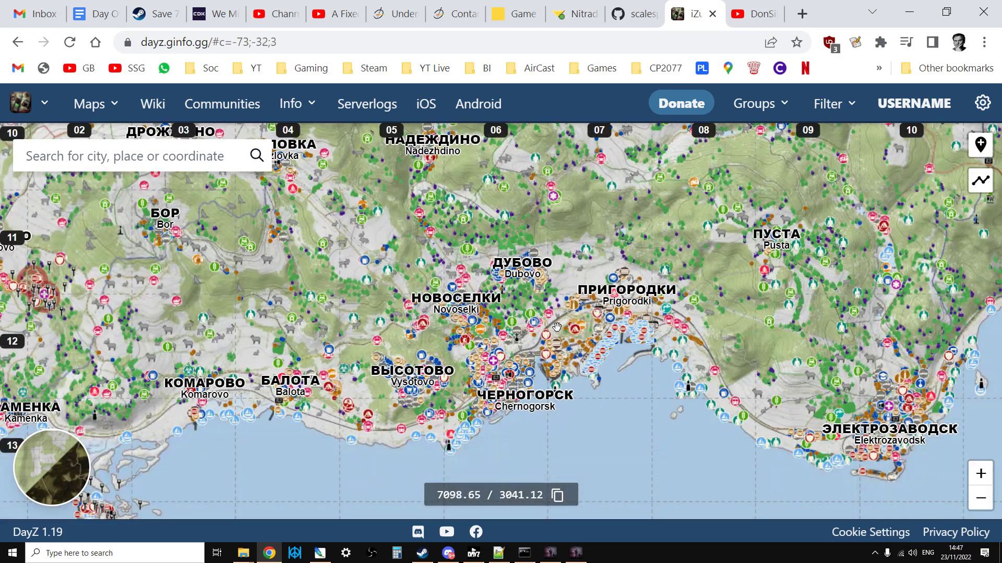
{"action": "left_click_drag", "start_coordinate": [556, 327], "coordinate": [369, 275]}
{"action": "scroll", "coordinate": [706, 378], "scroll_direction": "up", "scroll_amount": 1}
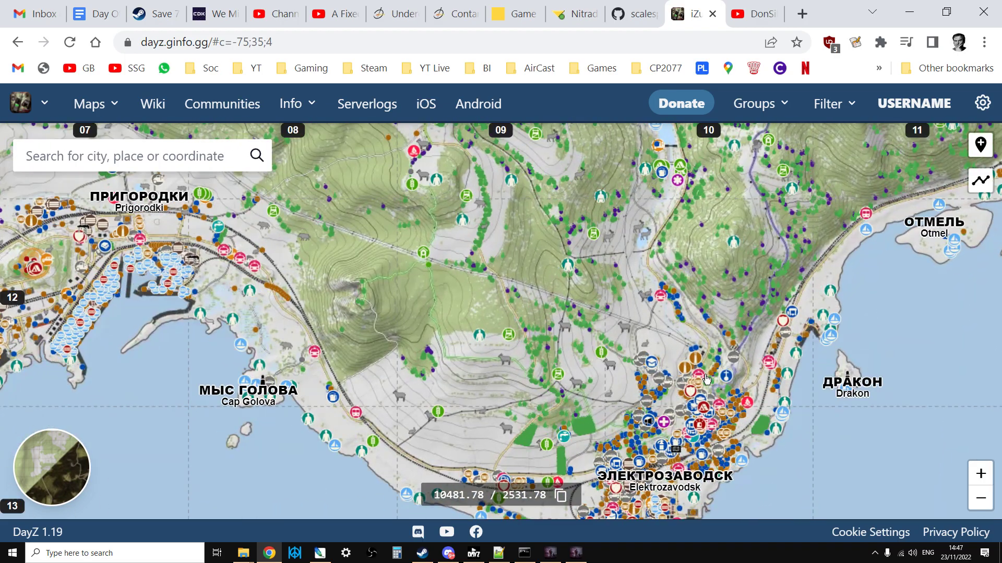
{"action": "scroll", "coordinate": [706, 378], "scroll_direction": "up", "scroll_amount": 1}
{"action": "left_click_drag", "start_coordinate": [706, 378], "coordinate": [633, 347]}
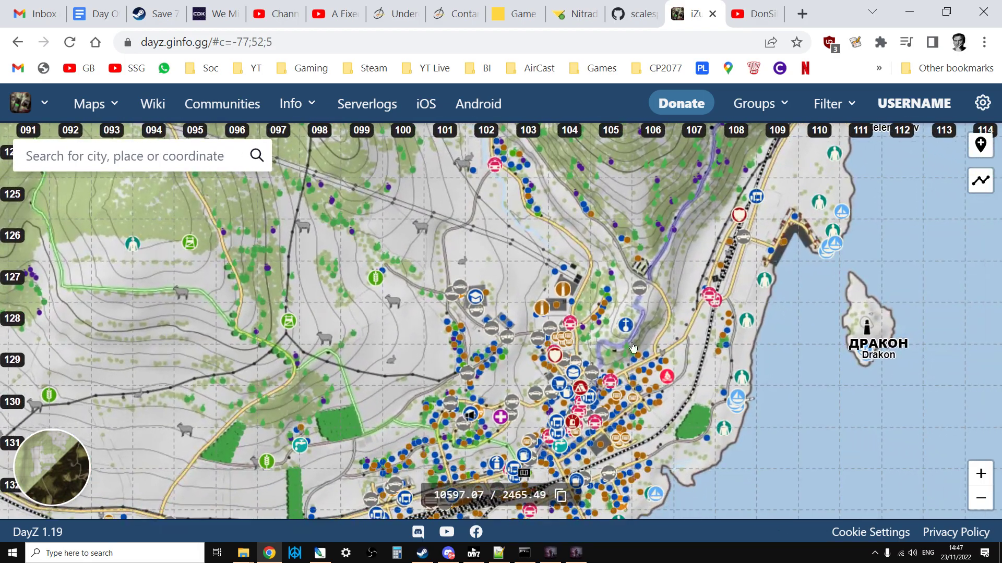
{"action": "scroll", "coordinate": [633, 347], "scroll_direction": "up", "scroll_amount": 2}
{"action": "left_click_drag", "start_coordinate": [596, 272], "coordinate": [568, 295]}
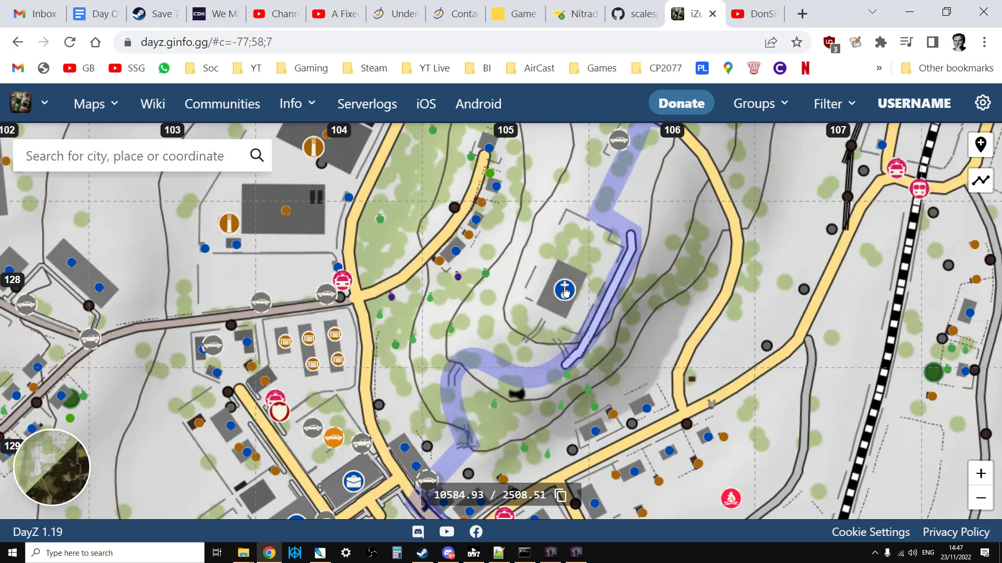
{"action": "key", "text": "ctrl+c"}
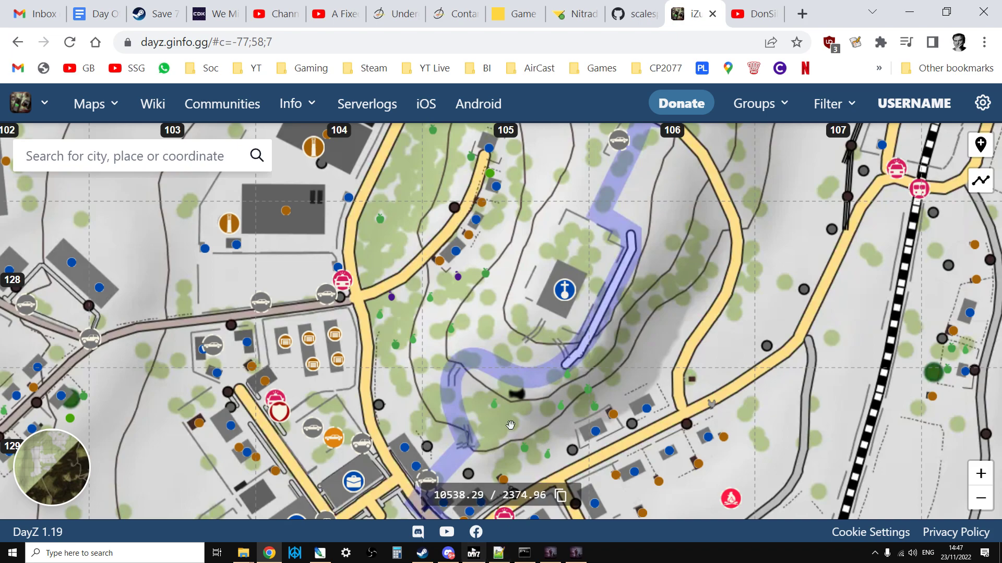
- Paste the copied coordinates onto line 8 and replace the X placeholder with 10584.93
{"action": "left_click", "coordinate": [576, 14]}
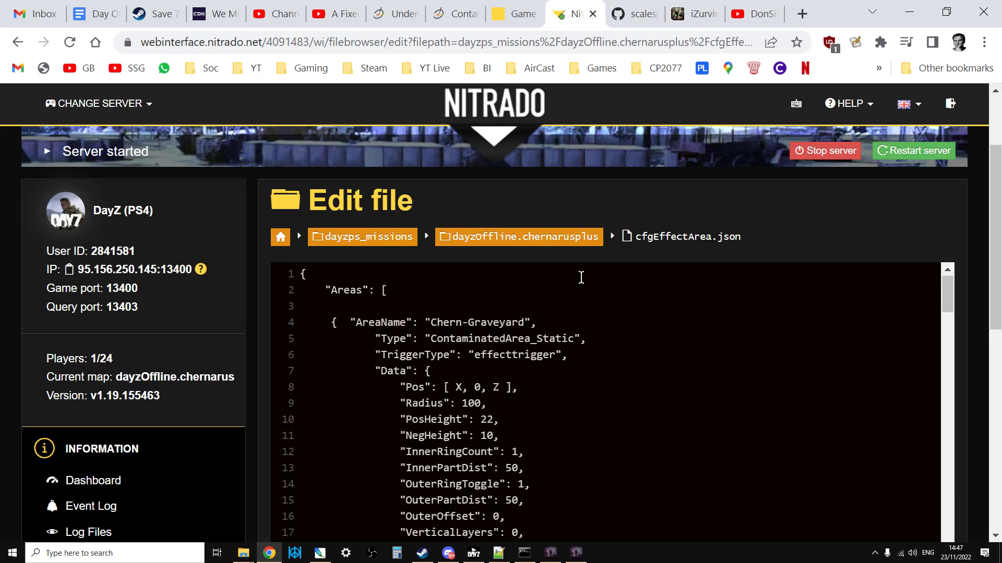
{"action": "right_click", "coordinate": [550, 382]}
{"action": "left_click", "coordinate": [609, 237]}
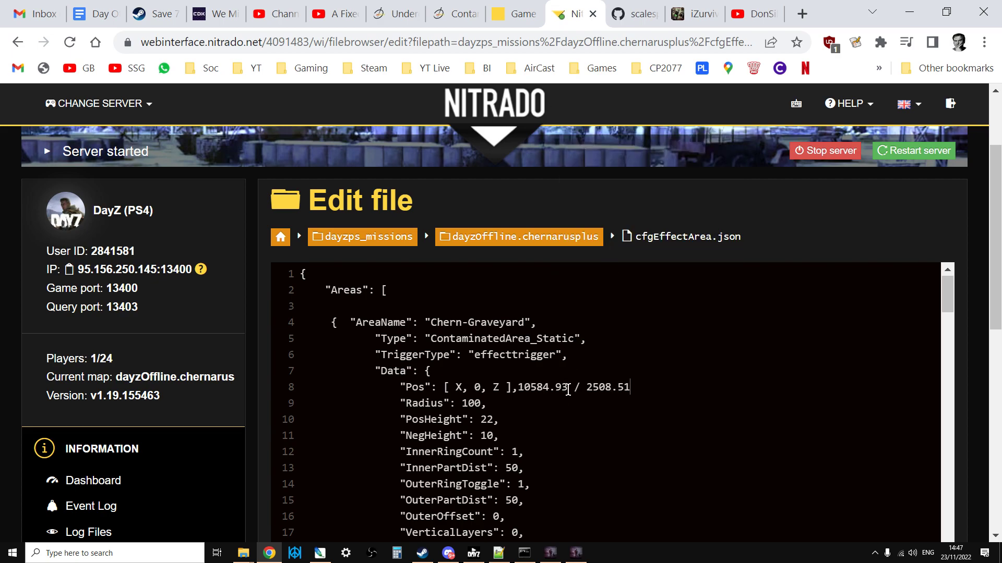
{"action": "left_click_drag", "start_coordinate": [567, 389], "coordinate": [520, 388]}
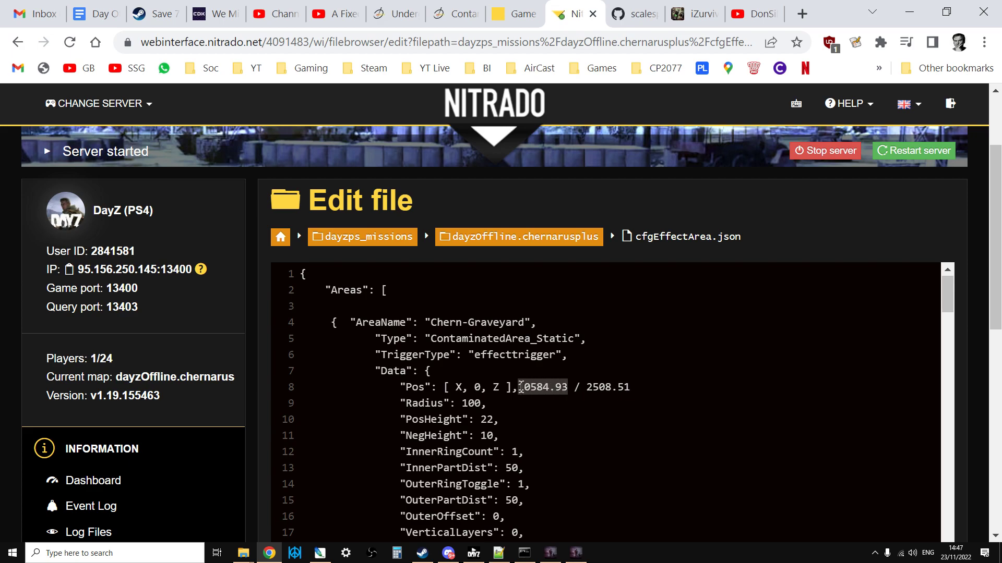
{"action": "right_click", "coordinate": [522, 387]}
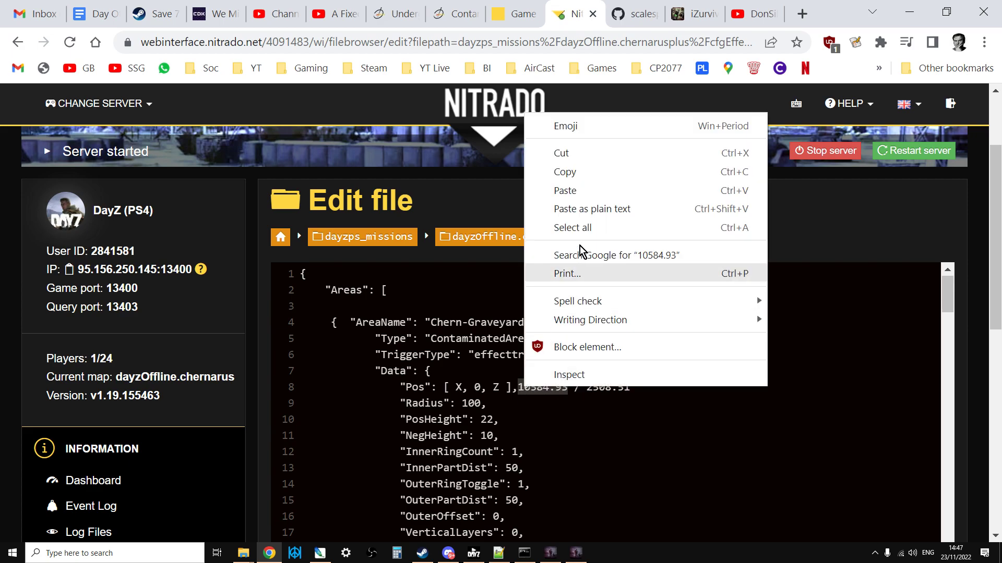
{"action": "left_click", "coordinate": [588, 153]}
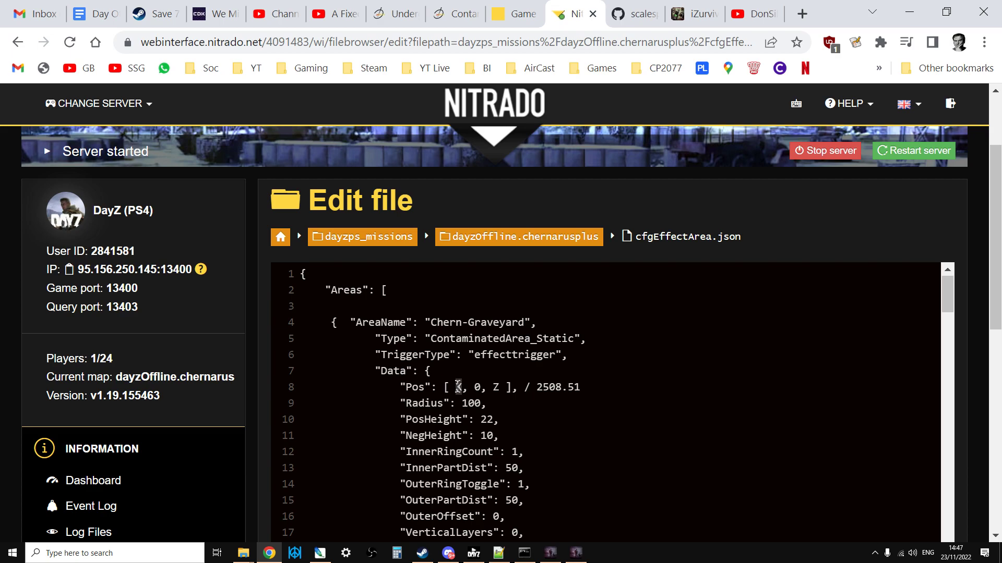
{"action": "right_click", "coordinate": [458, 386]}
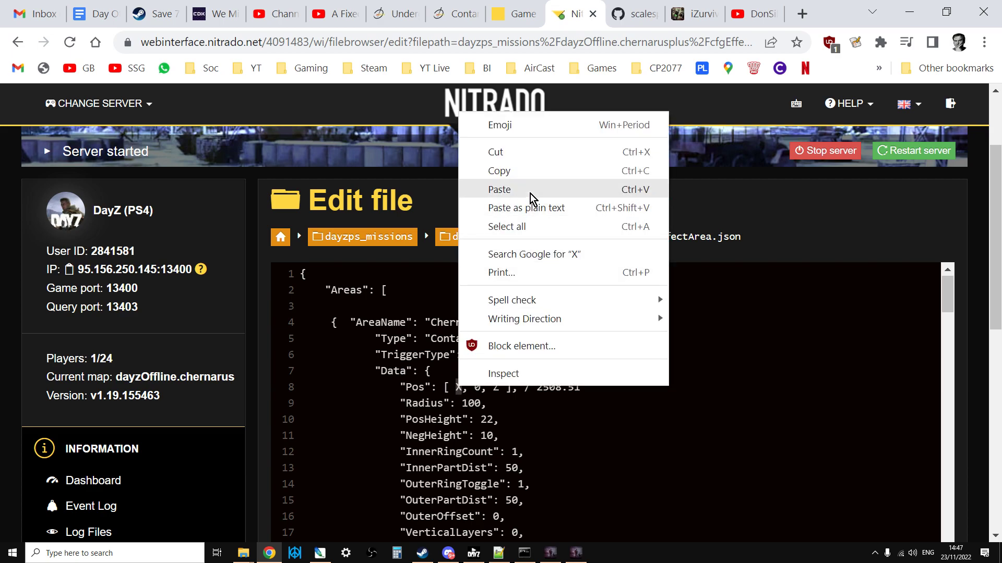
{"action": "left_click", "coordinate": [530, 192]}
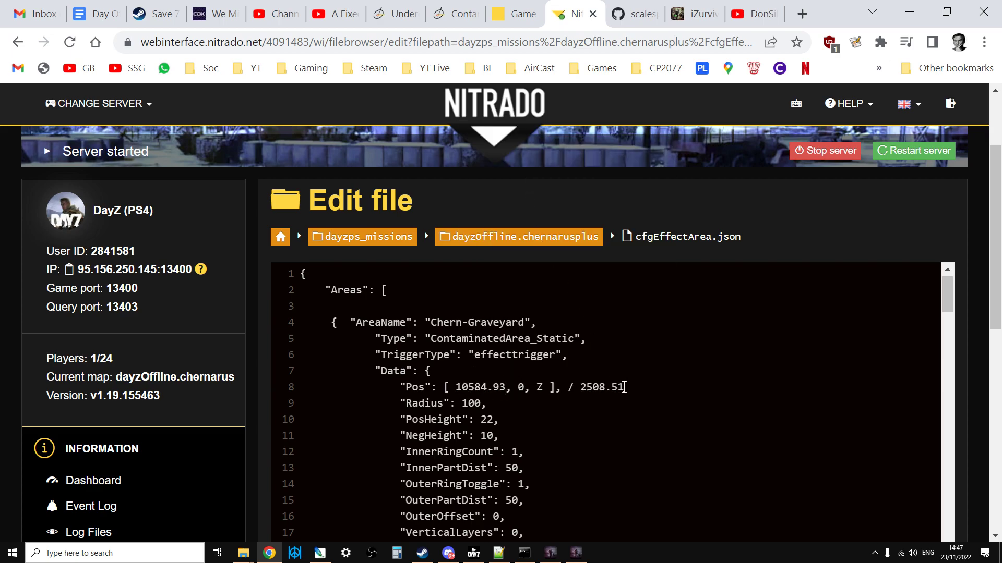
- Replace the Z placeholder with 2508.51 and remove the leftover slash, giving Pos 10584.93, 0, 2508.51
{"action": "left_click_drag", "start_coordinate": [624, 387], "coordinate": [579, 387]}
{"action": "right_click", "coordinate": [583, 388]}
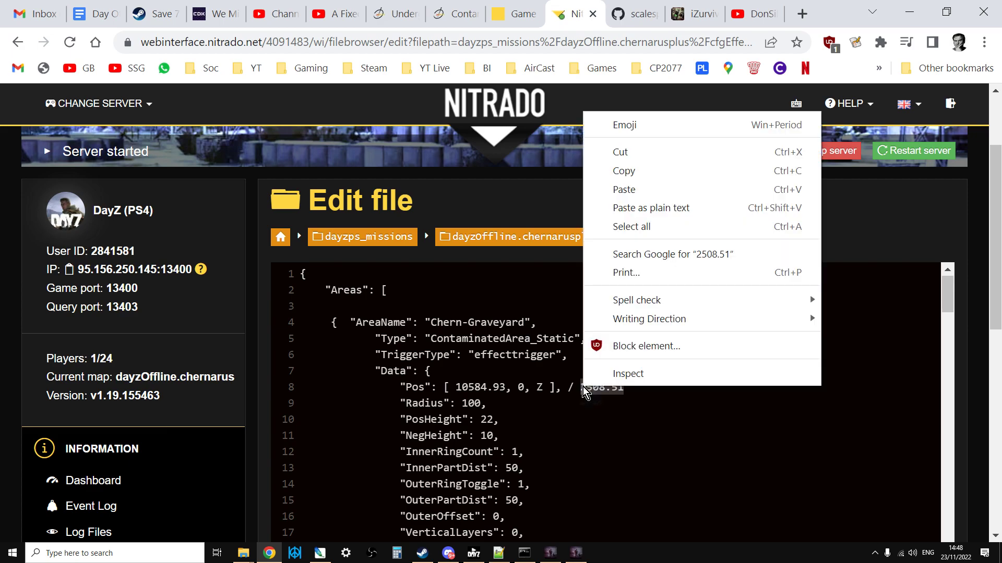
{"action": "left_click", "coordinate": [642, 155]}
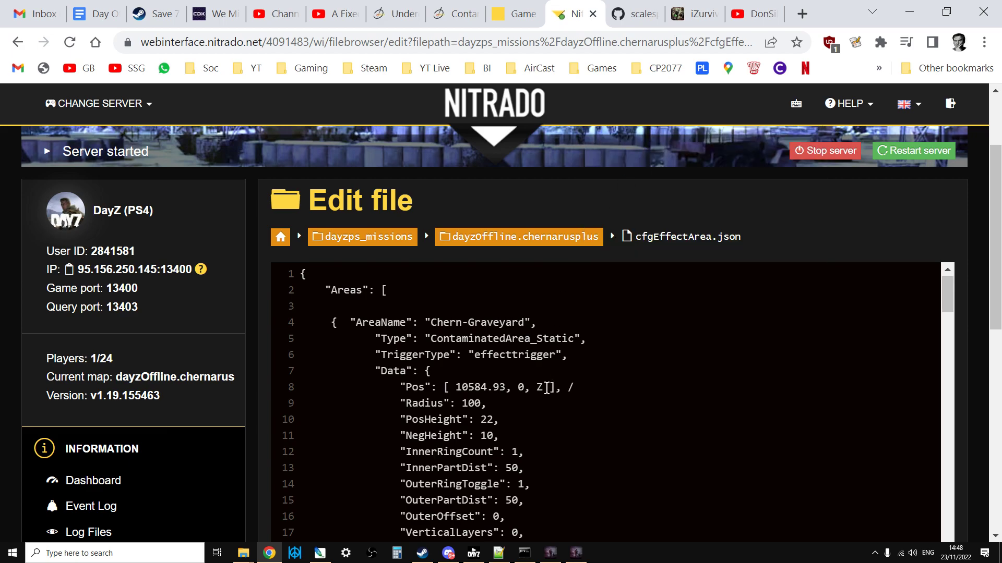
{"action": "left_click_drag", "start_coordinate": [542, 386], "coordinate": [536, 386]}
{"action": "right_click", "coordinate": [539, 386]}
{"action": "left_click", "coordinate": [622, 188]}
{"action": "key", "text": "BackSpace"}
- Rename the area from Chern-Graveyard to Electro-Church-Mist
{"action": "left_click", "coordinate": [525, 322]}
{"action": "key", "text": "BackSpace"}
{"action": "key", "text": "BackSpace"}
{"action": "key", "text": "BackSpace"}
{"action": "key", "text": "BackSpace"}
{"action": "key", "text": "BackSpace"}
{"action": "key", "text": "BackSpace"}
{"action": "key", "text": "BackSpace"}
{"action": "key", "text": "BackSpace"}
{"action": "key", "text": "BackSpace"}
{"action": "key", "text": "BackSpace"}
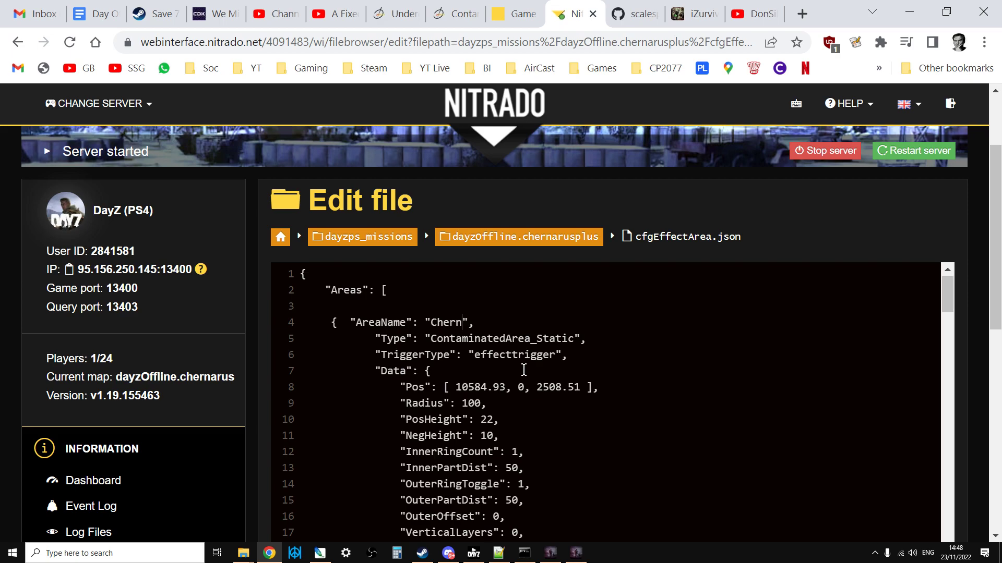
{"action": "key", "text": "BackSpace"}
{"action": "key", "text": "BackSpace"}
{"action": "key", "text": "BackSpace"}
{"action": "key", "text": "BackSpace"}
{"action": "key", "text": "BackSpace"}
{"action": "type", "text": "Electro-Church-Mist"}
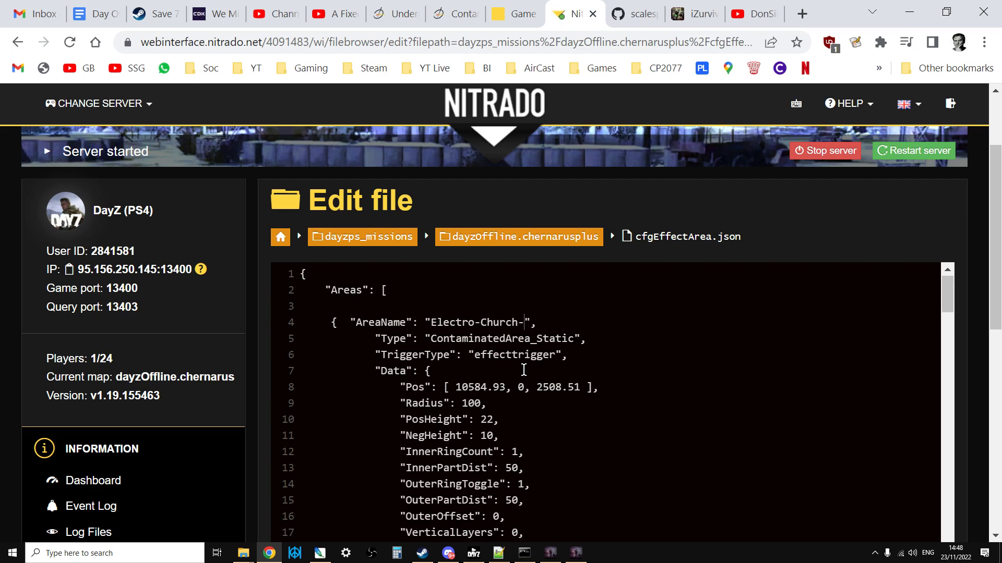
{"action": "left_click", "coordinate": [652, 387]}
{"action": "scroll", "coordinate": [493, 390], "scroll_direction": "down", "scroll_amount": 2}
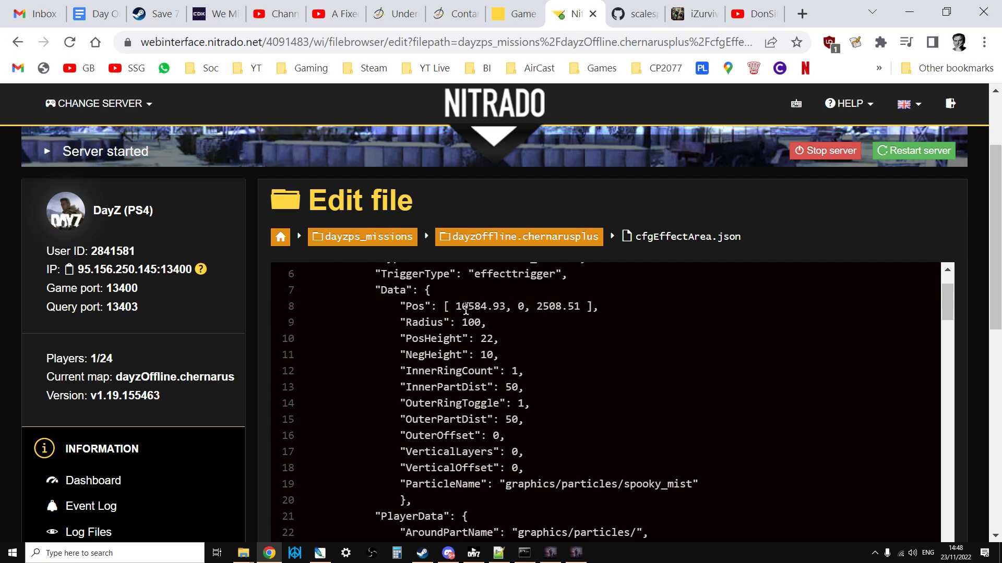
{"action": "scroll", "coordinate": [526, 318], "scroll_direction": "up", "scroll_amount": 2}
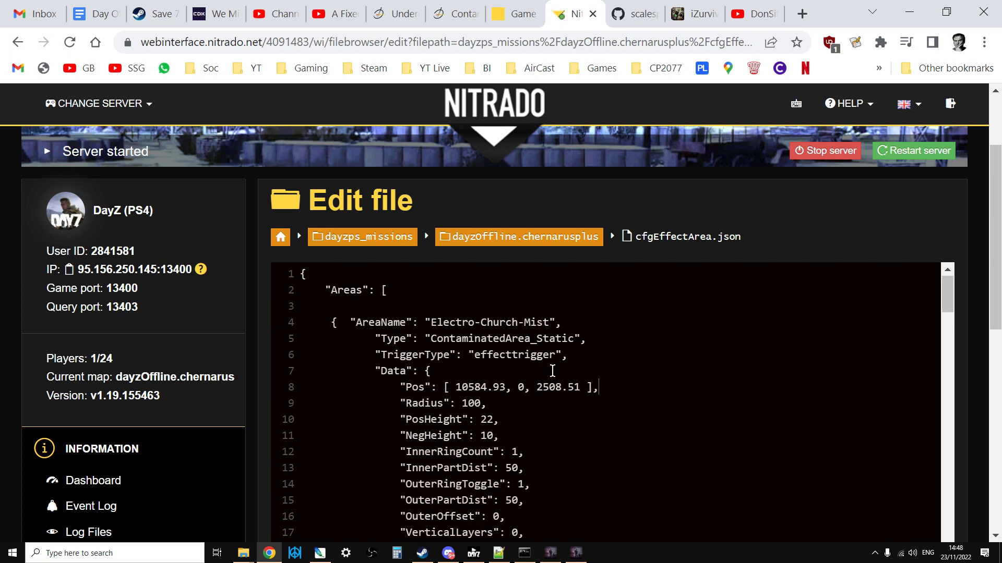
{"action": "scroll", "coordinate": [623, 393], "scroll_direction": "down", "scroll_amount": 5}
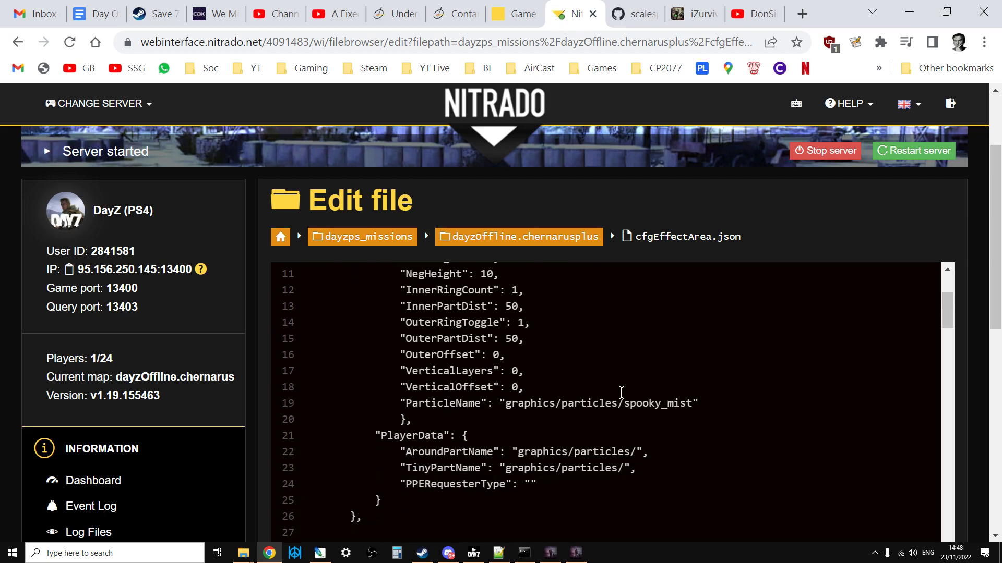
{"action": "scroll", "coordinate": [675, 398], "scroll_direction": "up", "scroll_amount": 2}
{"action": "left_click_drag", "start_coordinate": [693, 403], "coordinate": [505, 403]}
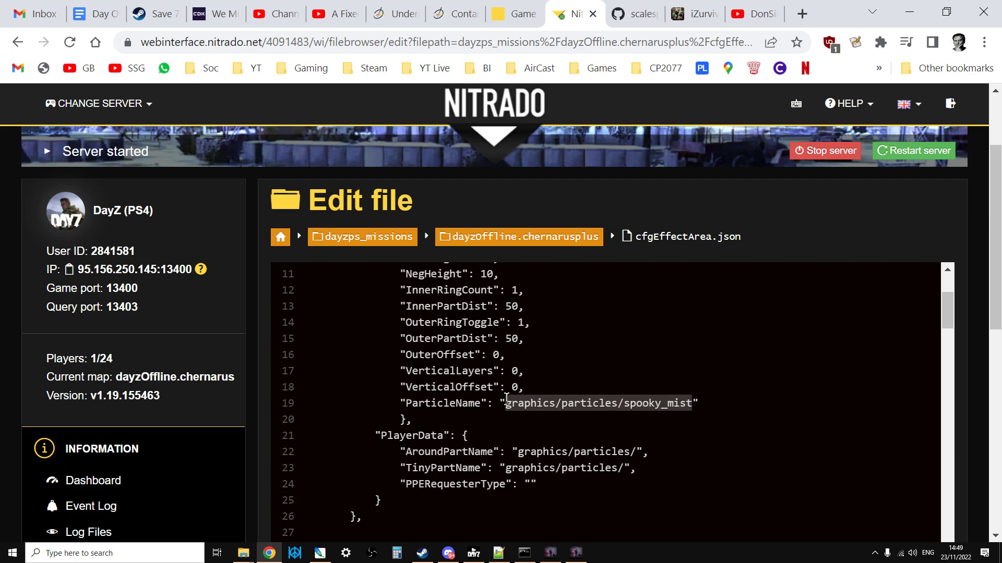
{"action": "left_click", "coordinate": [713, 406]}
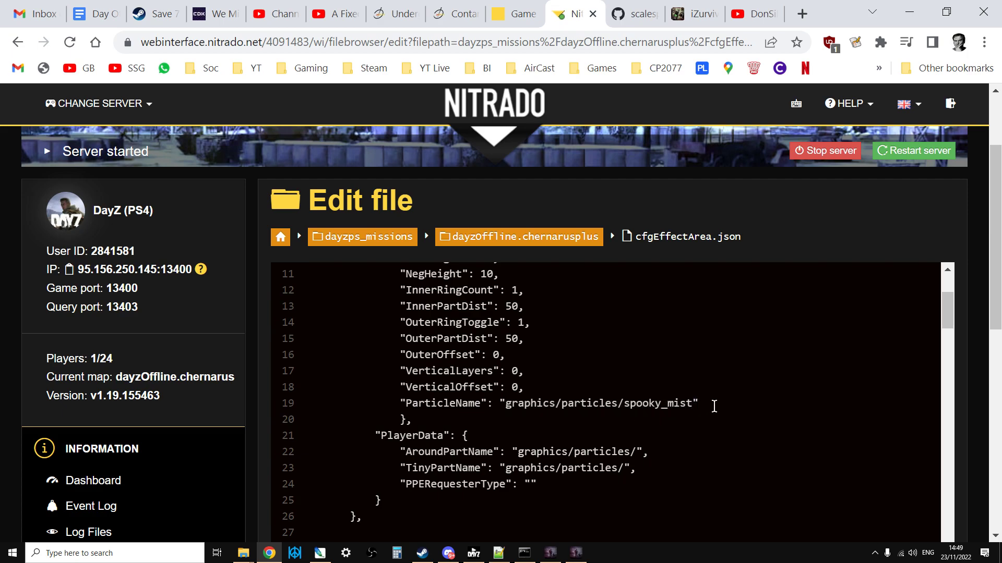
{"action": "scroll", "coordinate": [713, 406], "scroll_direction": "down", "scroll_amount": 2}
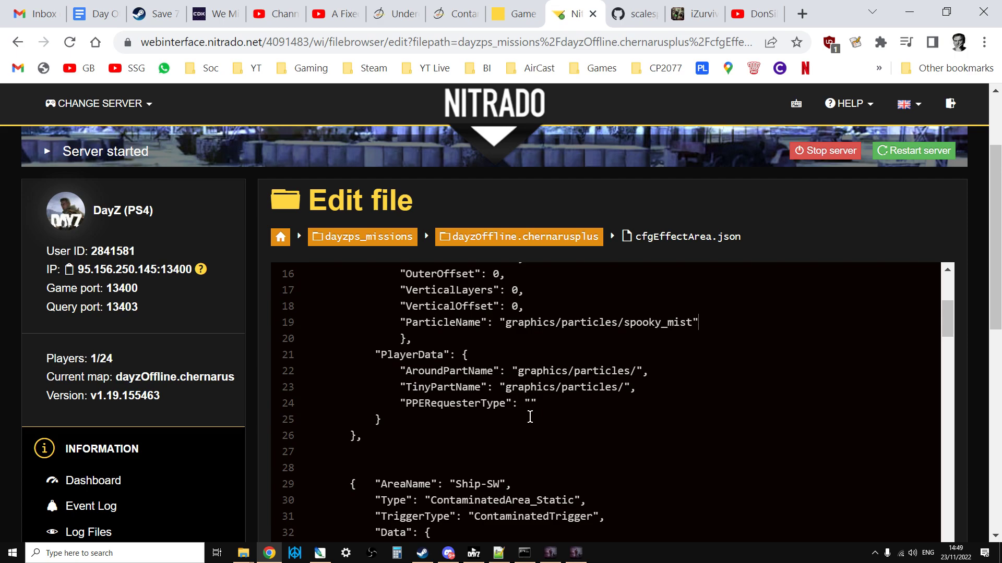
{"action": "scroll", "coordinate": [533, 417], "scroll_direction": "up", "scroll_amount": 4}
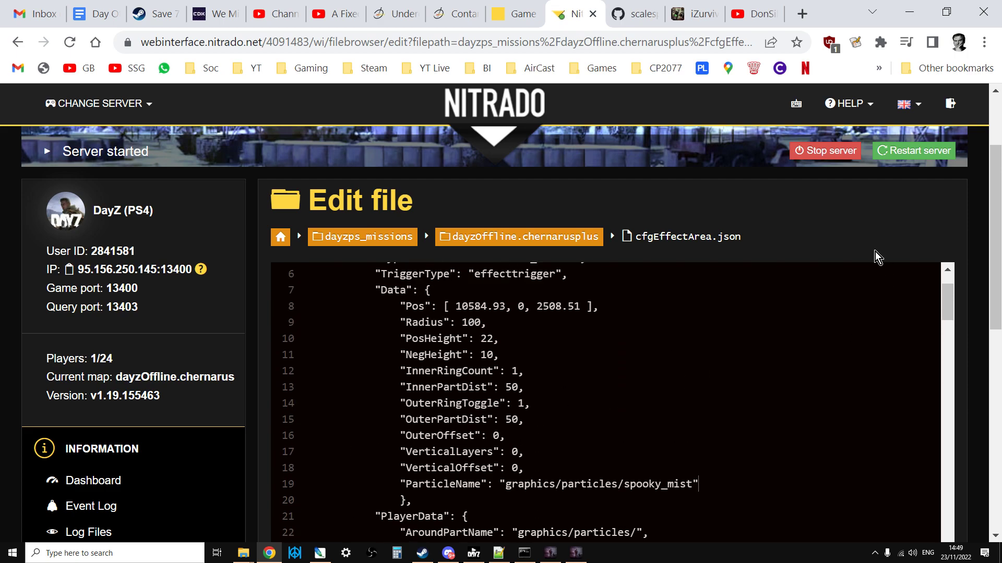
- Save cfgEffectArea.json and restart the DayZ server, confirming the restart
{"action": "scroll", "coordinate": [971, 339], "scroll_direction": "down", "scroll_amount": 4}
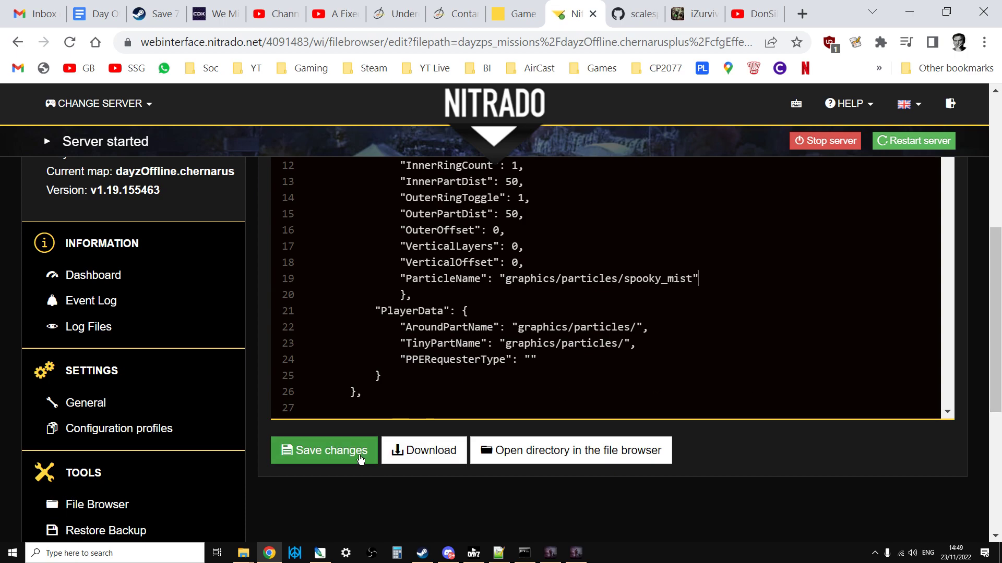
{"action": "left_click", "coordinate": [360, 458]}
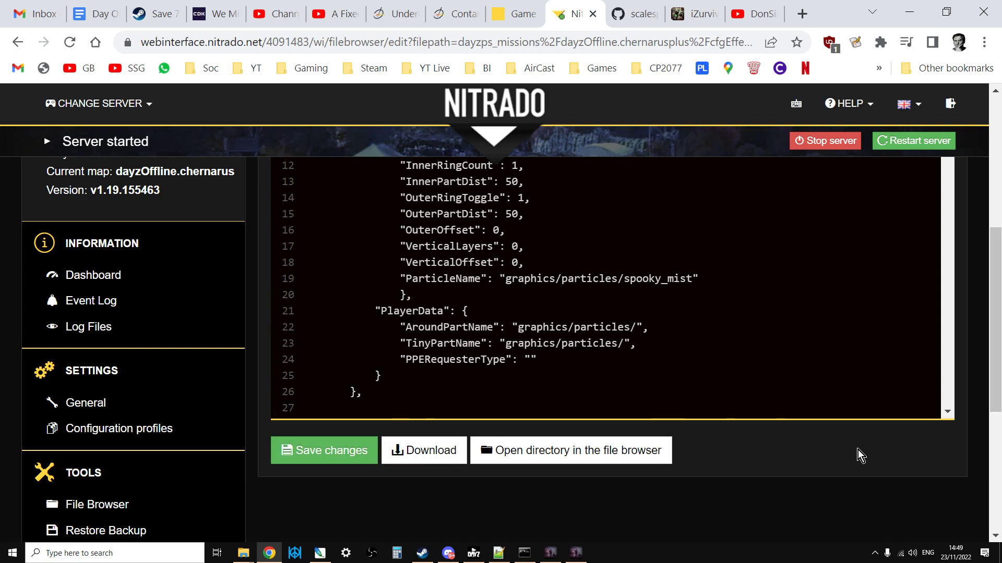
{"action": "scroll", "coordinate": [871, 452], "scroll_direction": "up", "scroll_amount": 8}
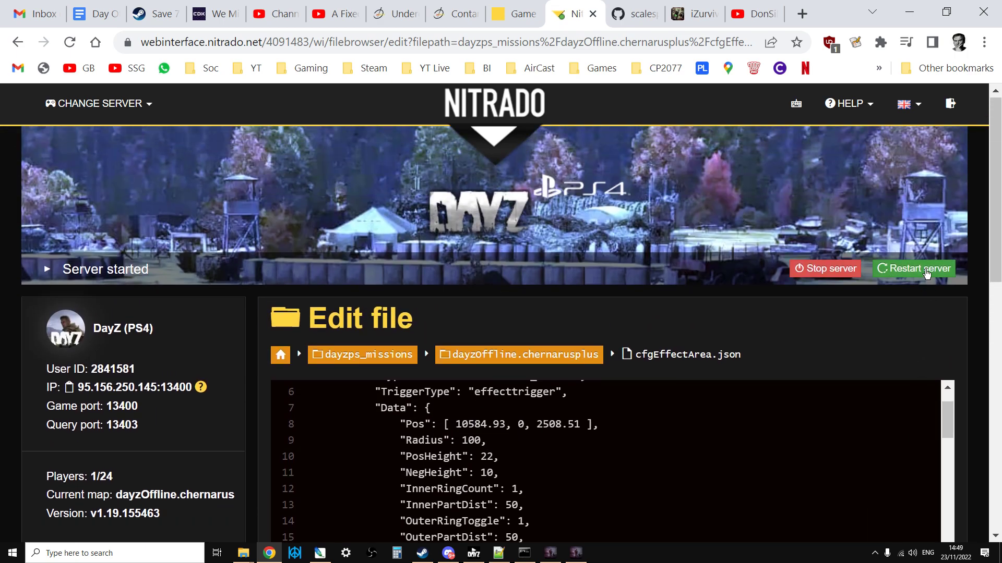
{"action": "left_click", "coordinate": [927, 269]}
{"action": "left_click", "coordinate": [690, 244]}
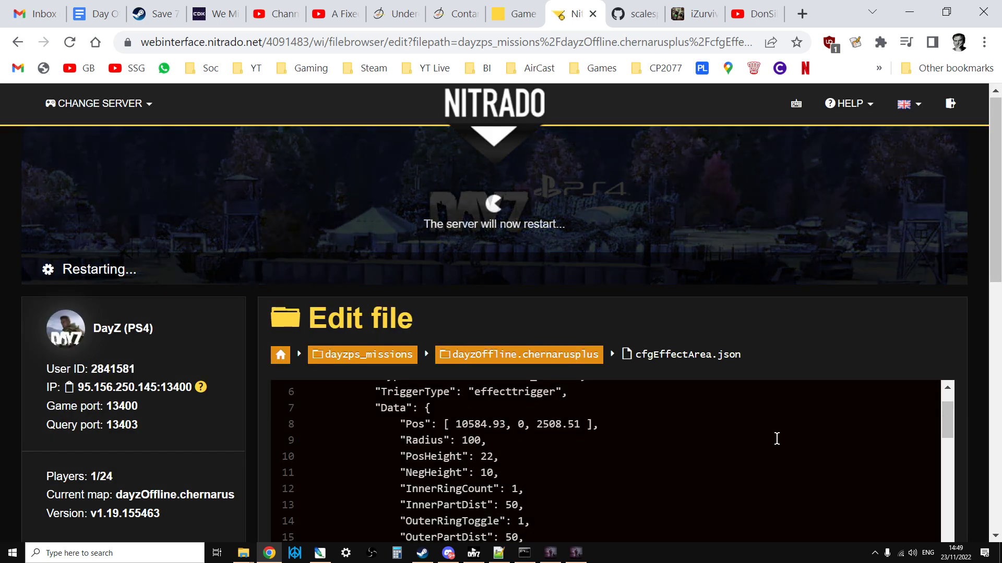
- Check where the mist area's block begins and ends, and add a comma after its closing brace
{"action": "scroll", "coordinate": [776, 439], "scroll_direction": "down", "scroll_amount": 3}
{"action": "scroll", "coordinate": [776, 438], "scroll_direction": "up", "scroll_amount": 3}
{"action": "left_click_drag", "start_coordinate": [995, 275], "coordinate": [996, 330]}
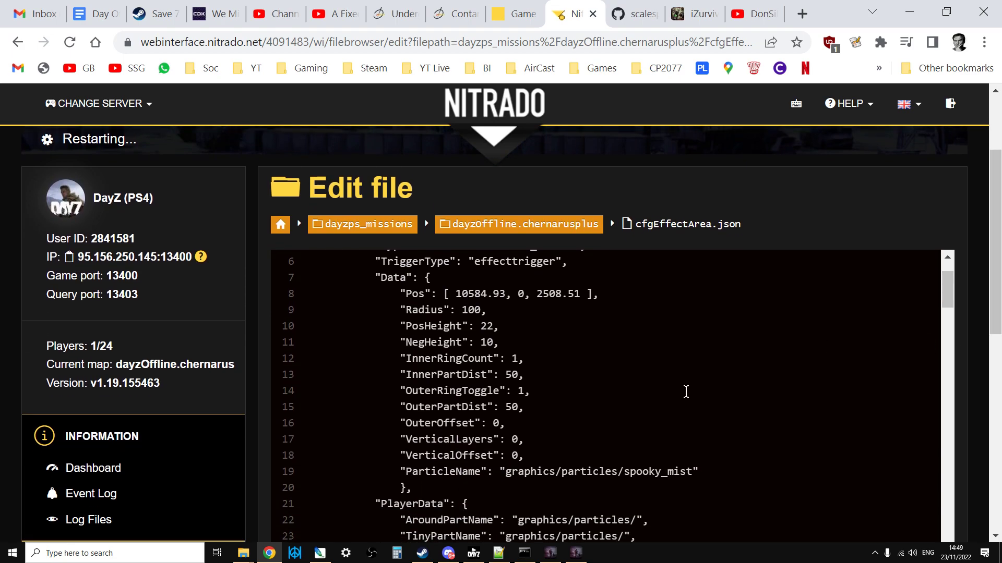
{"action": "scroll", "coordinate": [642, 407], "scroll_direction": "up", "scroll_amount": 3}
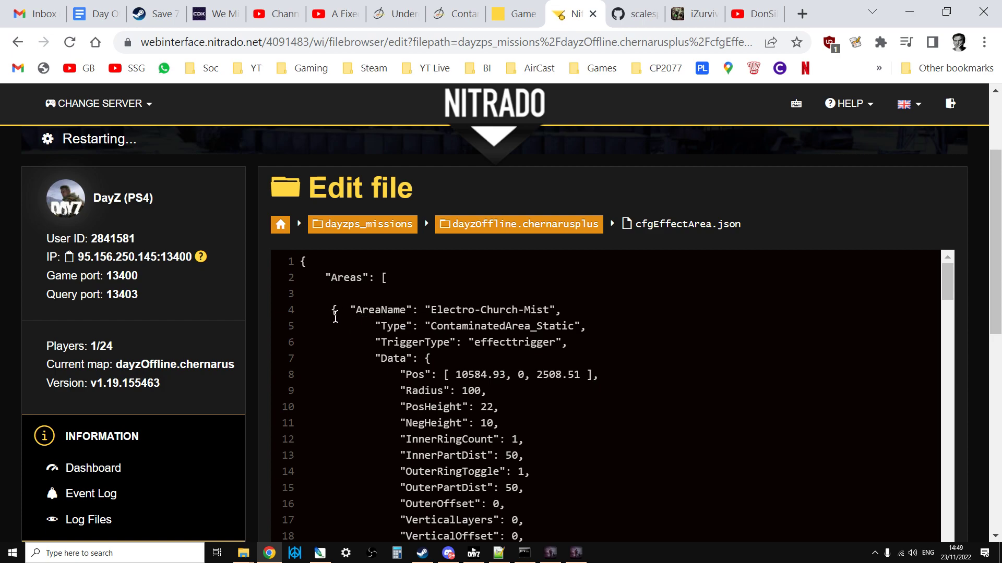
{"action": "scroll", "coordinate": [382, 351], "scroll_direction": "down", "scroll_amount": 3}
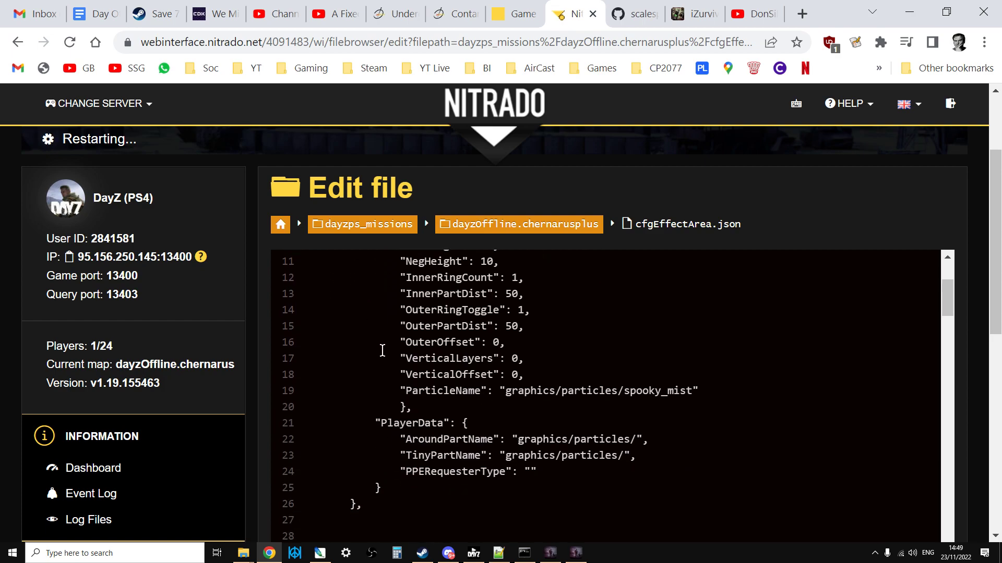
{"action": "scroll", "coordinate": [382, 350], "scroll_direction": "down", "scroll_amount": 2}
{"action": "scroll", "coordinate": [368, 420], "scroll_direction": "up", "scroll_amount": 5}
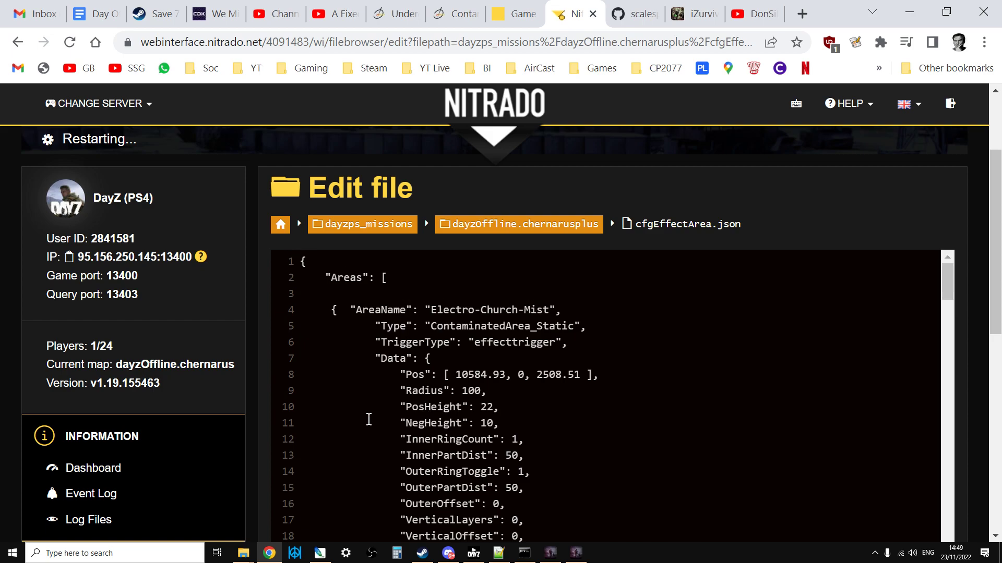
{"action": "left_click", "coordinate": [337, 311]}
{"action": "scroll", "coordinate": [353, 339], "scroll_direction": "down", "scroll_amount": 6}
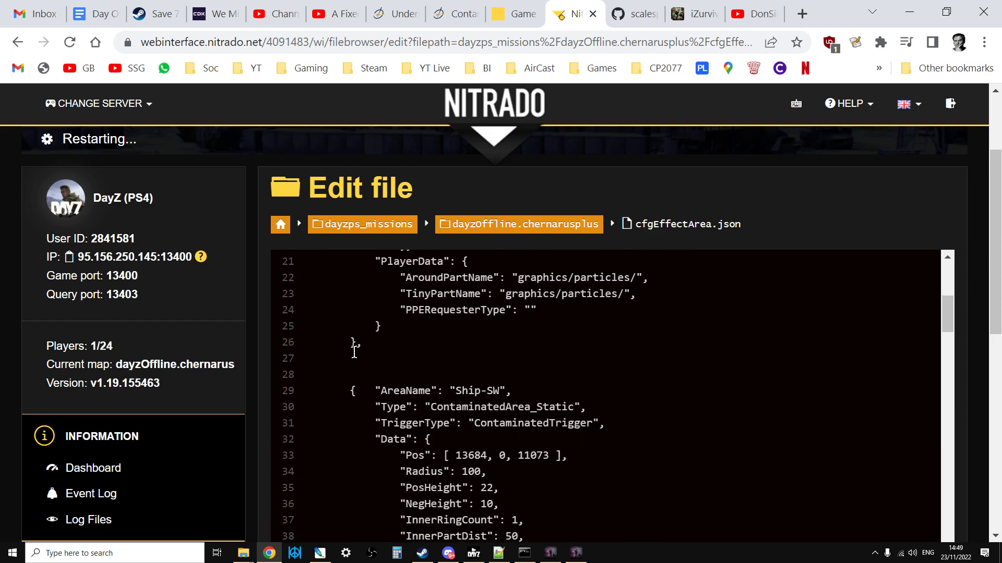
{"action": "left_click", "coordinate": [355, 343]}
{"action": "type", "text": ","}
{"action": "scroll", "coordinate": [421, 360], "scroll_direction": "up", "scroll_amount": 6}
{"action": "scroll", "coordinate": [419, 392], "scroll_direction": "down", "scroll_amount": 5}
{"action": "scroll", "coordinate": [420, 393], "scroll_direction": "up", "scroll_amount": 5}
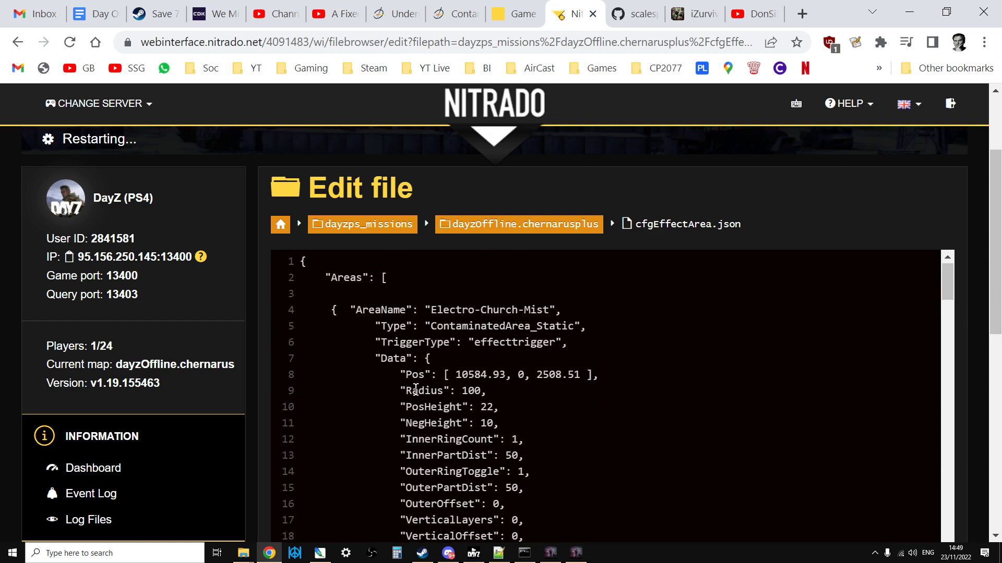
{"action": "left_click", "coordinate": [358, 292]}
- Scroll through the GitHub spooky-mist readme, then move on to the YouTube channel's videos page
{"action": "left_click", "coordinate": [644, 20]}
{"action": "scroll", "coordinate": [793, 409], "scroll_direction": "up", "scroll_amount": 10}
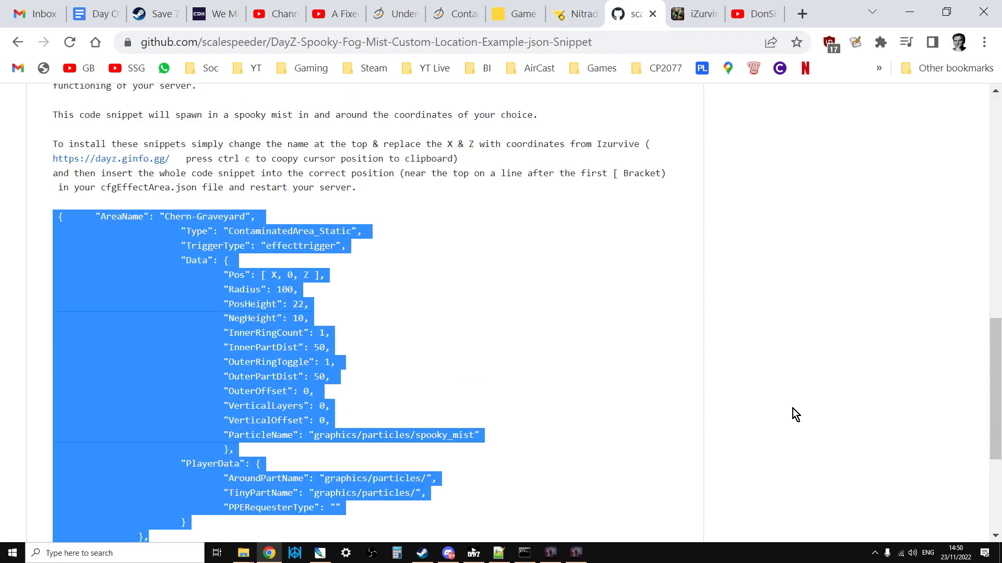
{"action": "scroll", "coordinate": [502, 436], "scroll_direction": "down", "scroll_amount": 5}
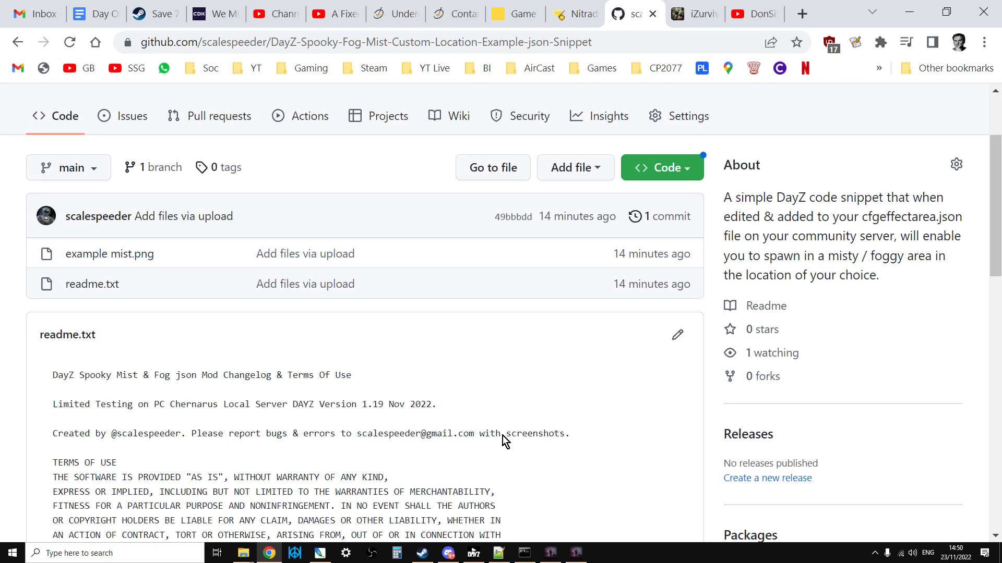
{"action": "scroll", "coordinate": [329, 456], "scroll_direction": "down", "scroll_amount": 4}
{"action": "scroll", "coordinate": [416, 436], "scroll_direction": "up", "scroll_amount": 3}
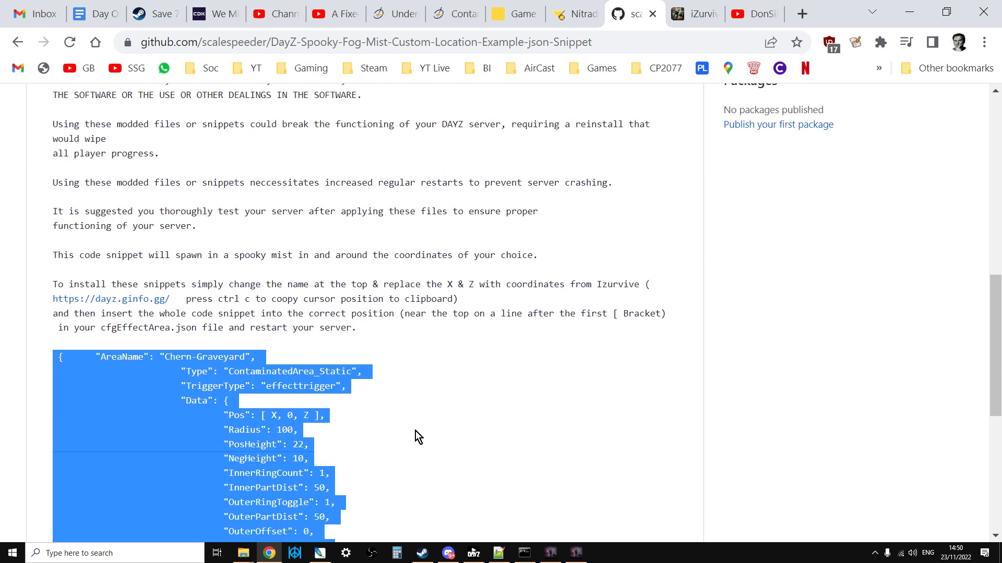
{"action": "left_click", "coordinate": [763, 17]}
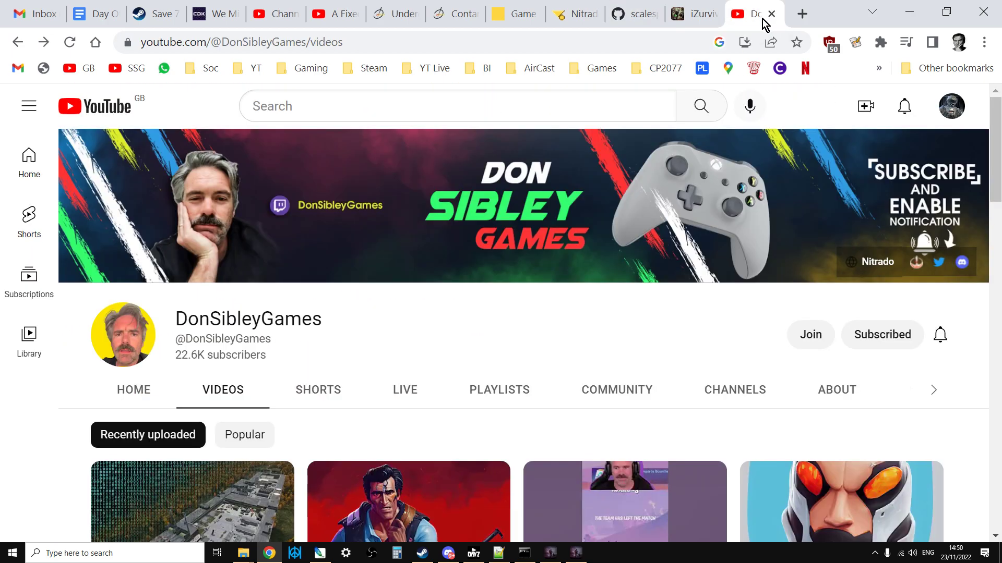
- Glance at Discord's contaminated-zones channel, then return to the GitHub snippet page in Chrome
{"action": "left_click", "coordinate": [448, 553]}
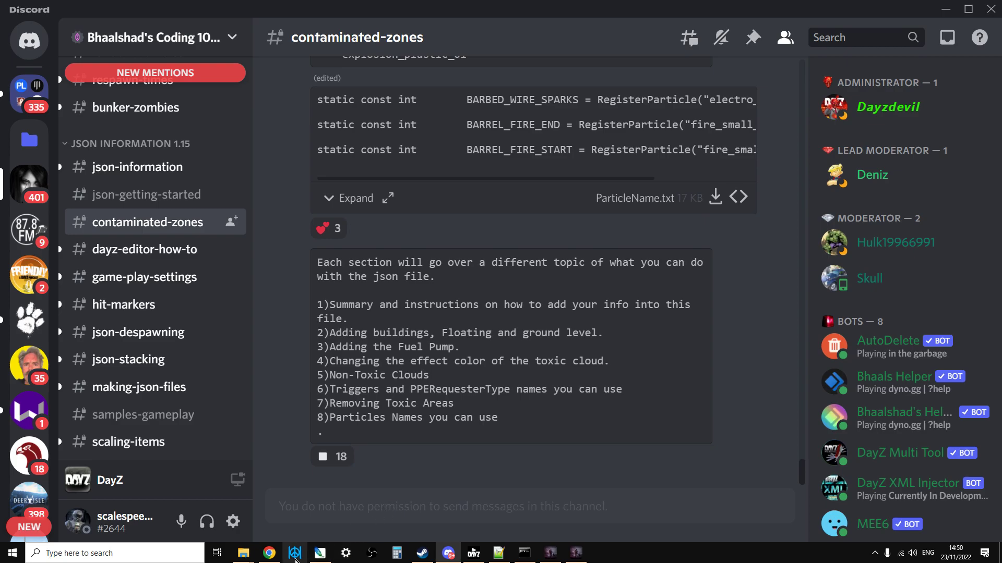
{"action": "left_click", "coordinate": [273, 558]}
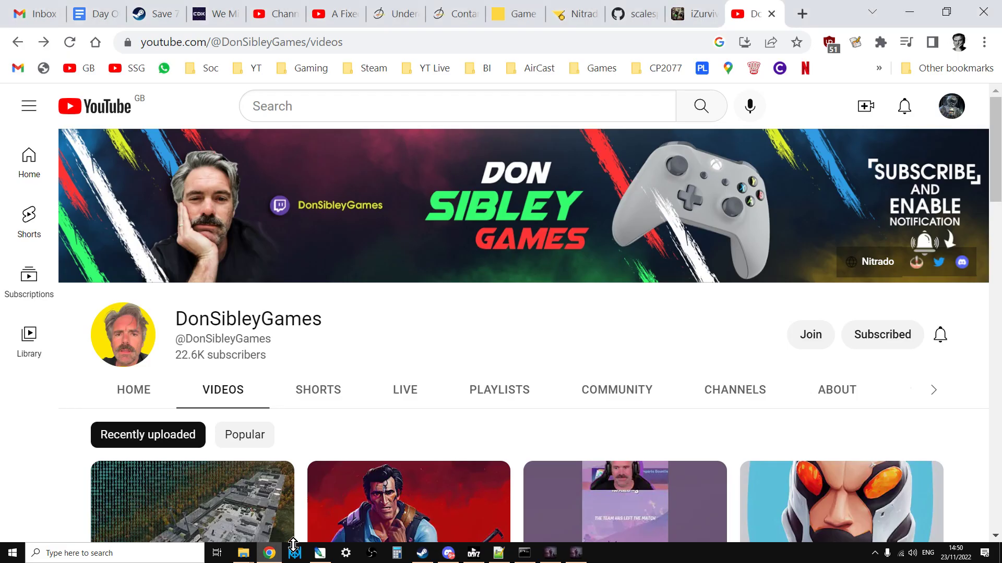
{"action": "left_click", "coordinate": [636, 19]}
{"action": "left_click", "coordinate": [777, 386]}
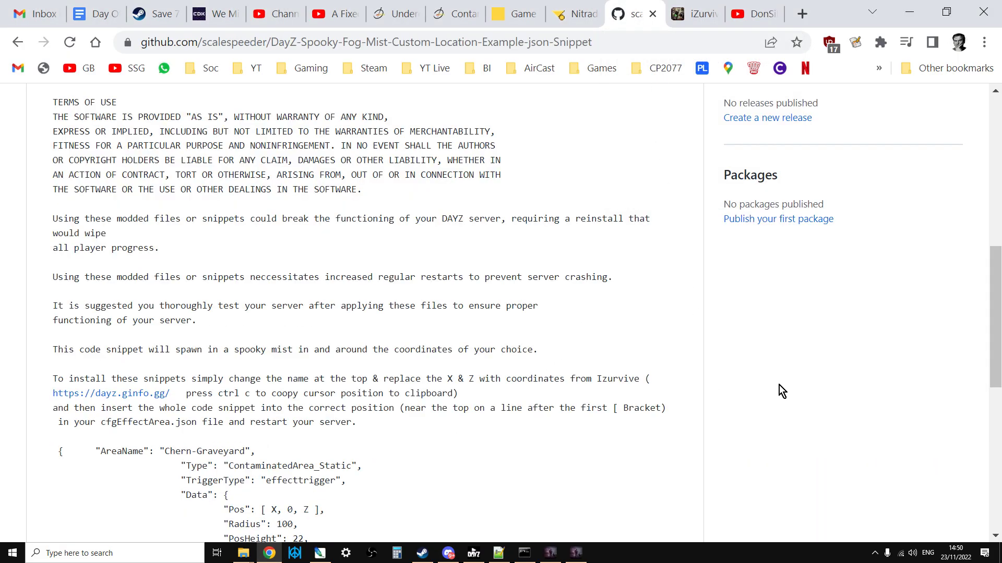
{"action": "scroll", "coordinate": [778, 385], "scroll_direction": "up", "scroll_amount": 6}
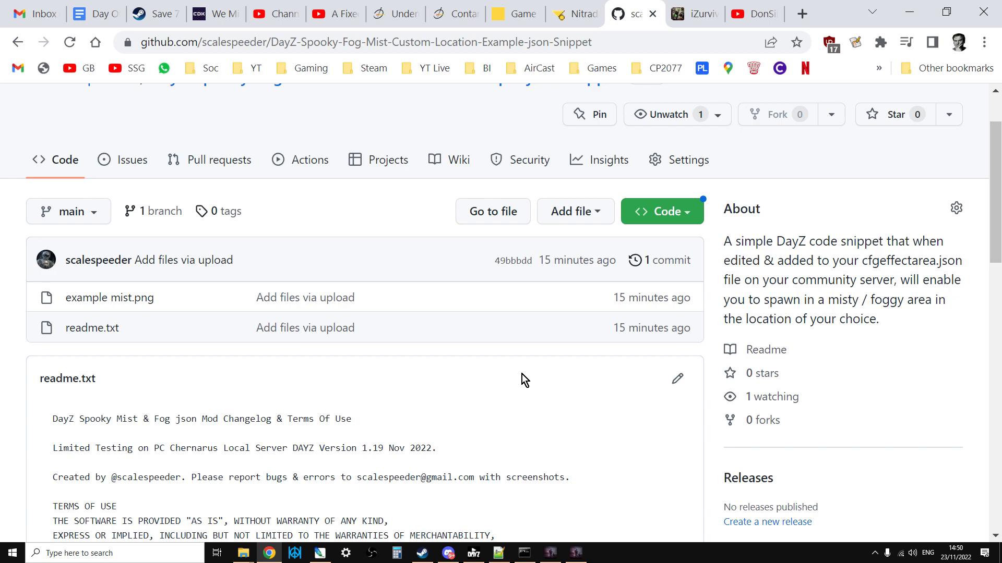
{"action": "scroll", "coordinate": [522, 374], "scroll_direction": "down", "scroll_amount": 2}
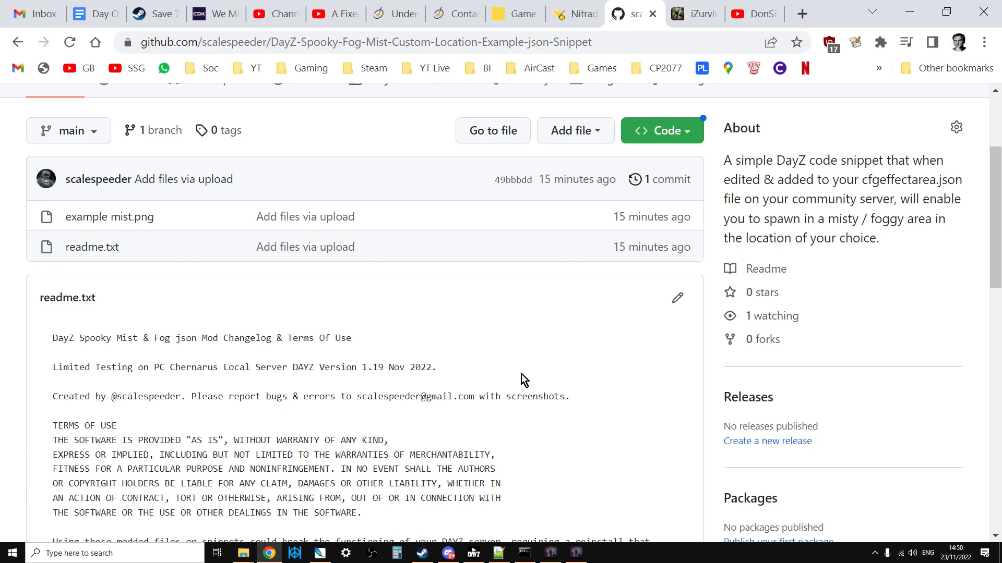
{"action": "scroll", "coordinate": [524, 375], "scroll_direction": "down", "scroll_amount": 2}
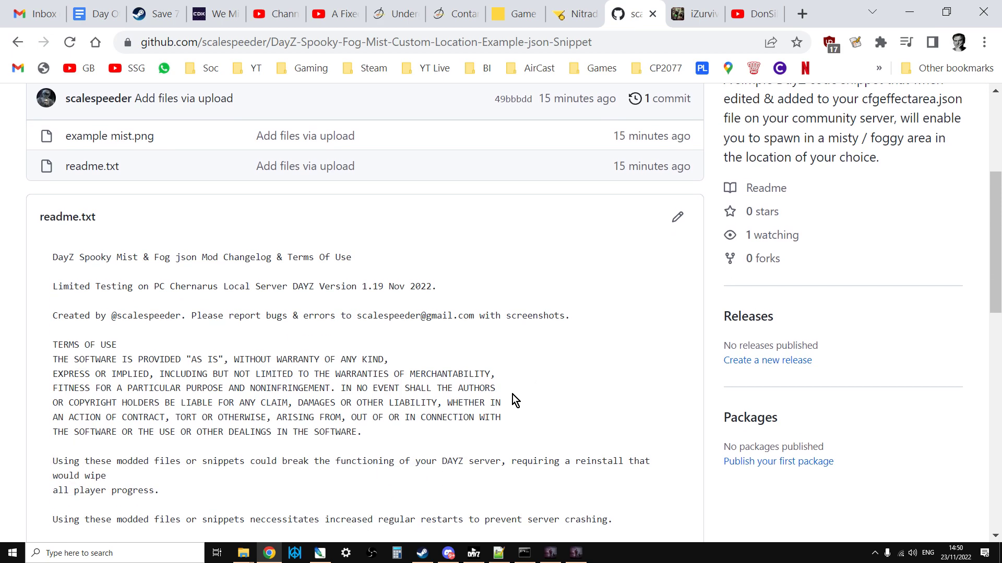
{"action": "scroll", "coordinate": [512, 395], "scroll_direction": "down", "scroll_amount": 10}
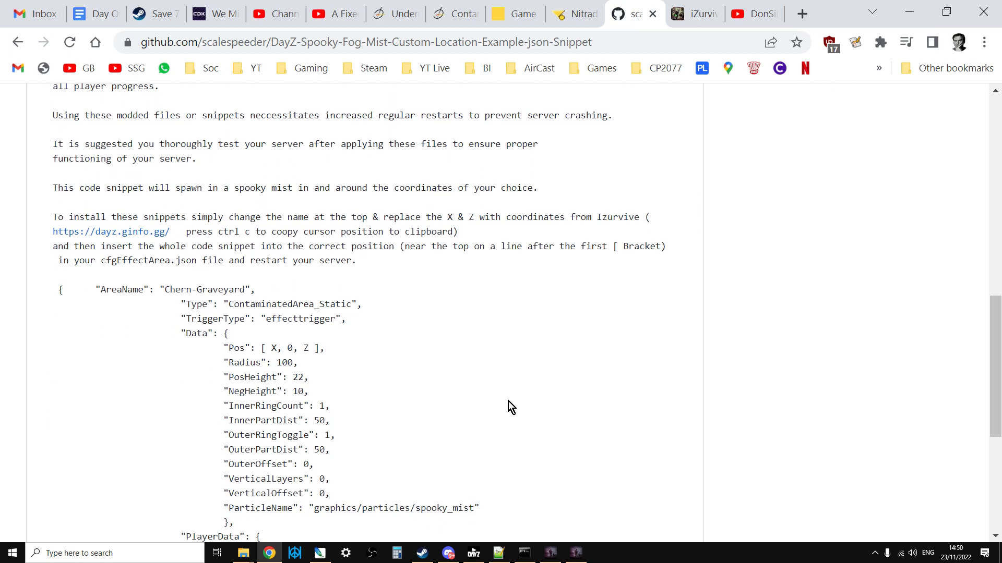